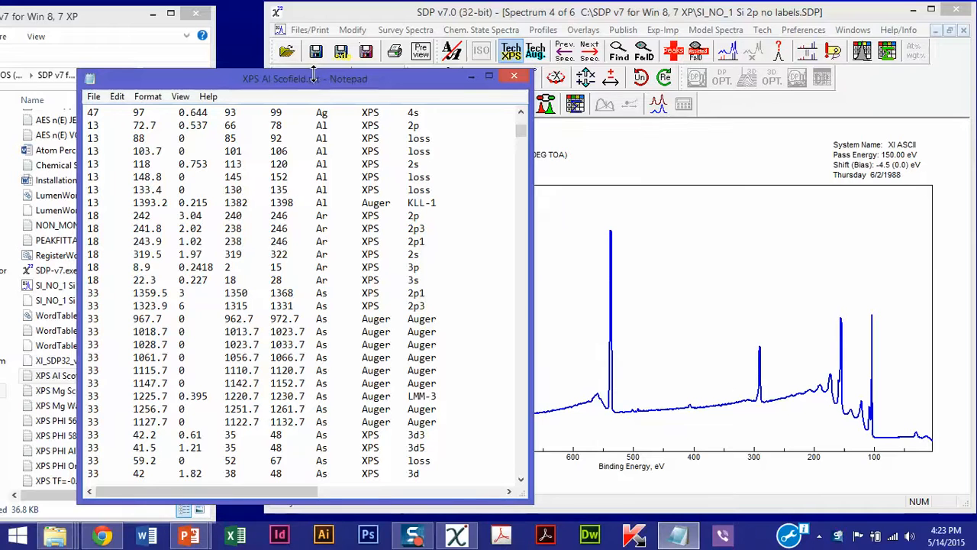
# Examine the header, line count, RSF values and peak entries of the XPS Al Scofield look-up table, and close the file
pyautogui.moveTo(321, 78); pyautogui.dragTo(345, 63)
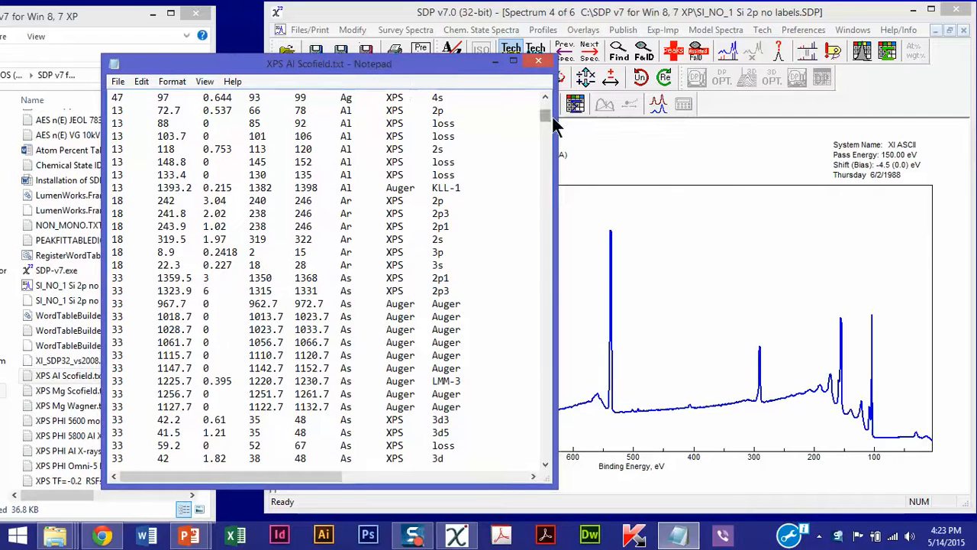
pyautogui.scroll(8, 549, 126)
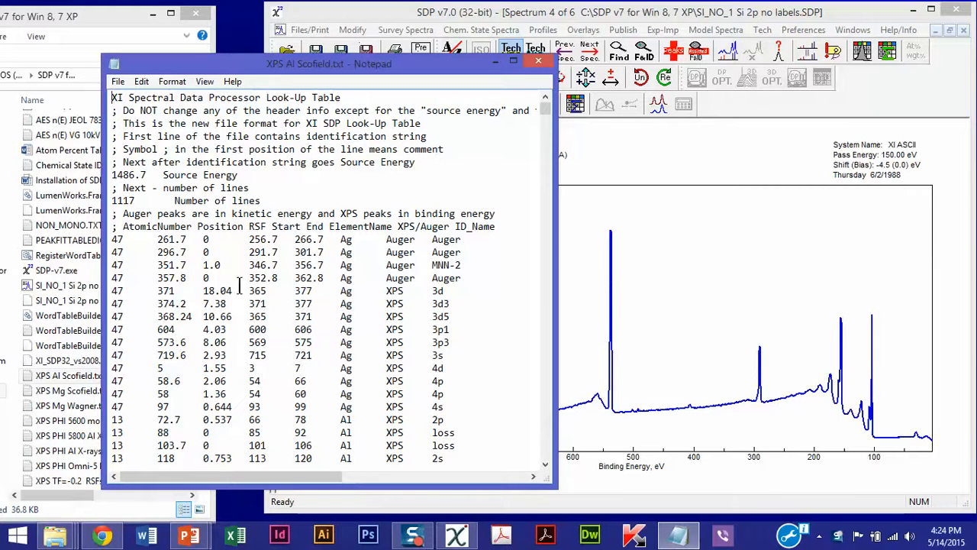
pyautogui.click(205, 239)
pyautogui.moveTo(210, 258); pyautogui.dragTo(209, 283)
pyautogui.click(217, 278)
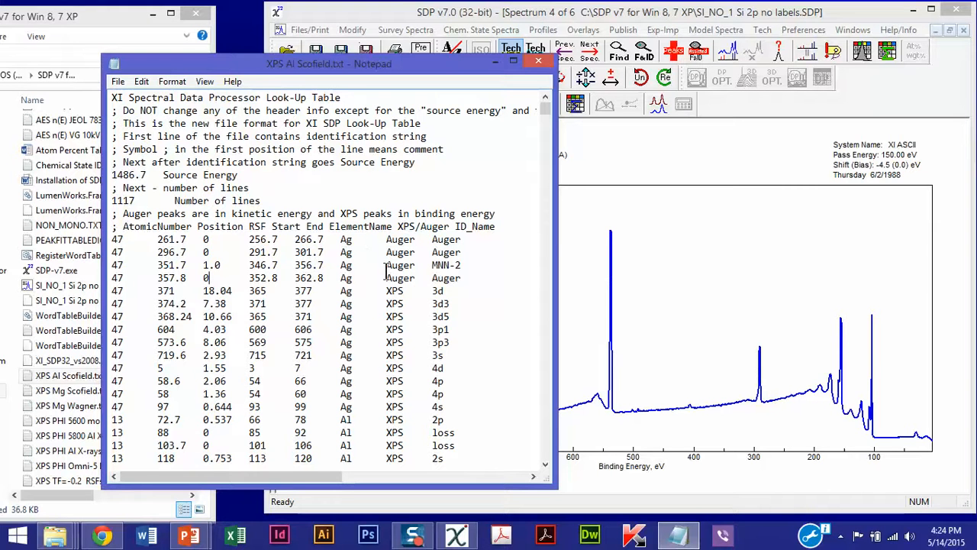
pyautogui.scroll(-15, 376, 326)
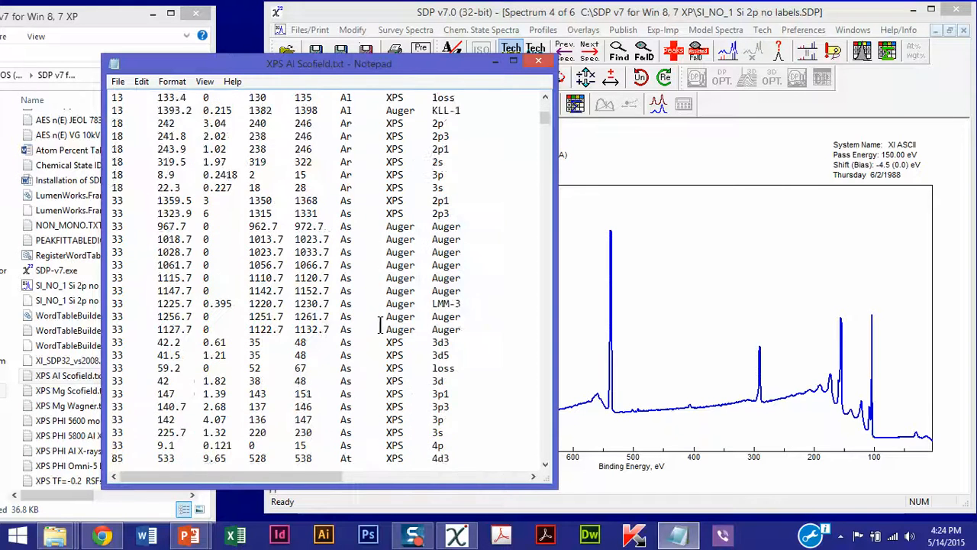
pyautogui.scroll(-7, 380, 326)
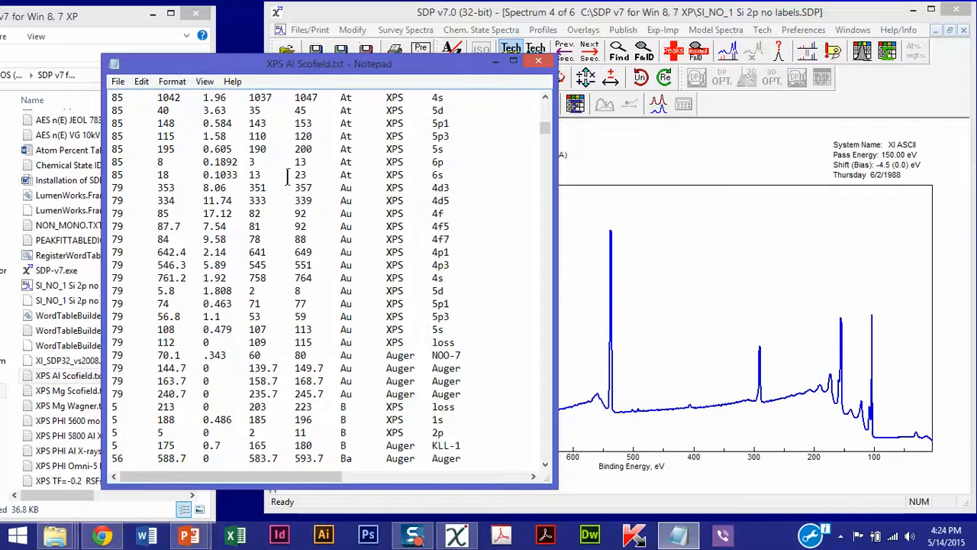
pyautogui.moveTo(546, 129); pyautogui.dragTo(546, 103)
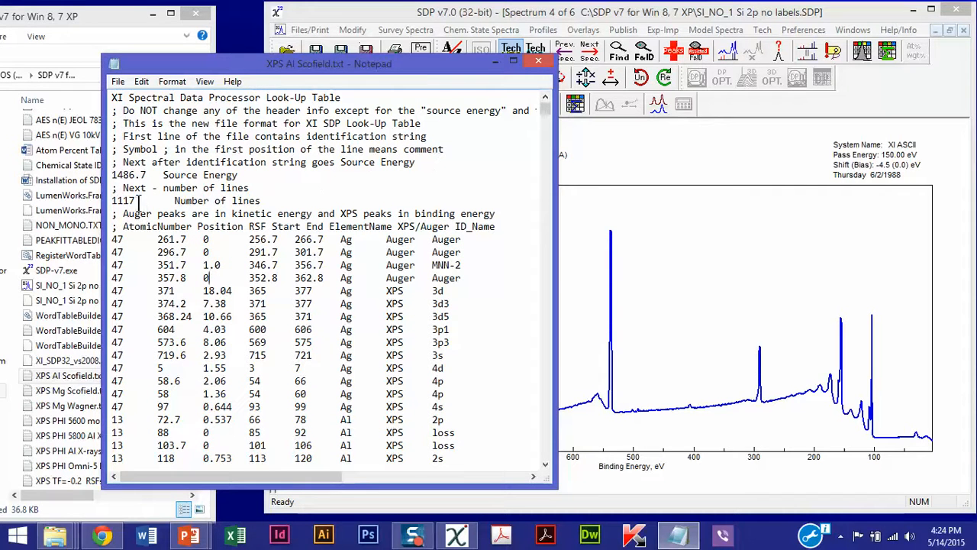
pyautogui.moveTo(140, 200); pyautogui.dragTo(109, 201)
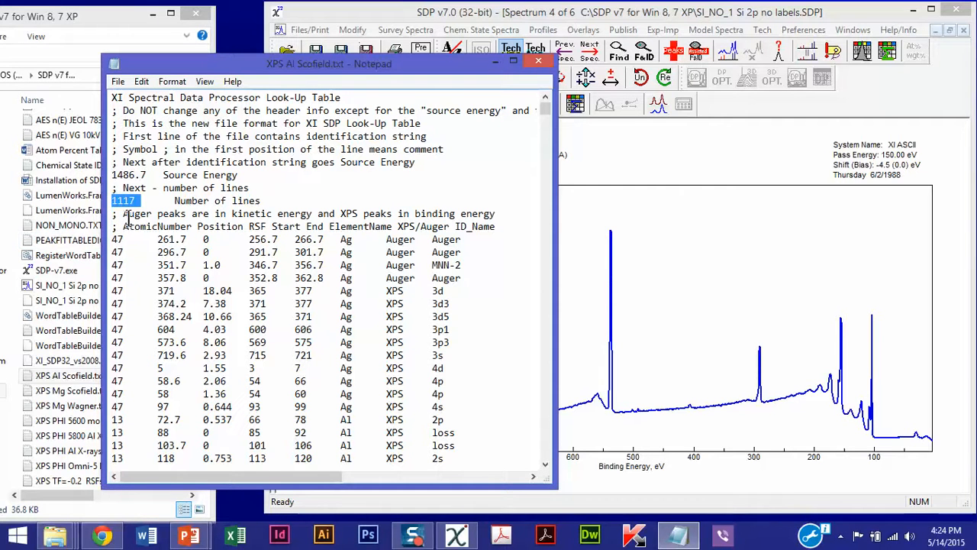
pyautogui.click(176, 251)
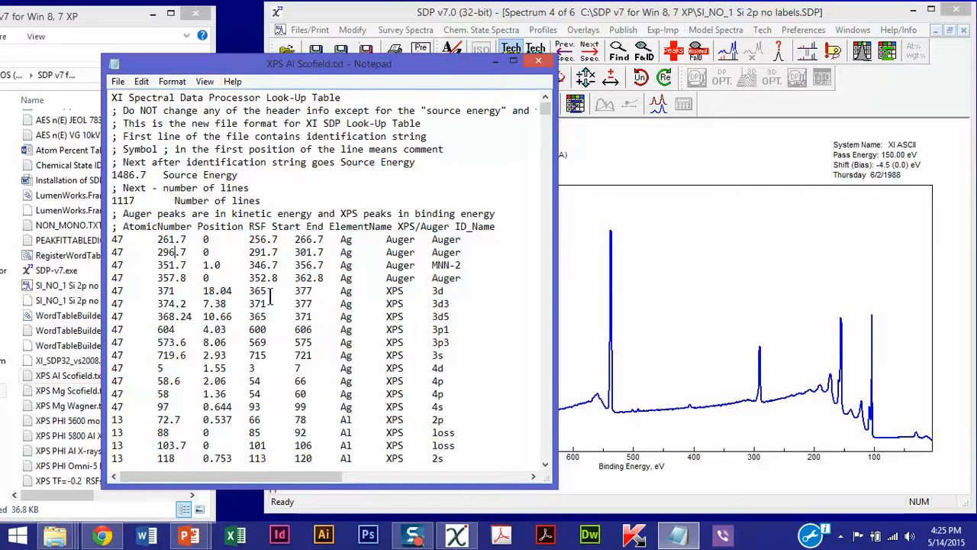
pyautogui.scroll(-1, 272, 296)
pyautogui.scroll(-3, 299, 284)
pyautogui.scroll(4, 300, 284)
pyautogui.click(539, 61)
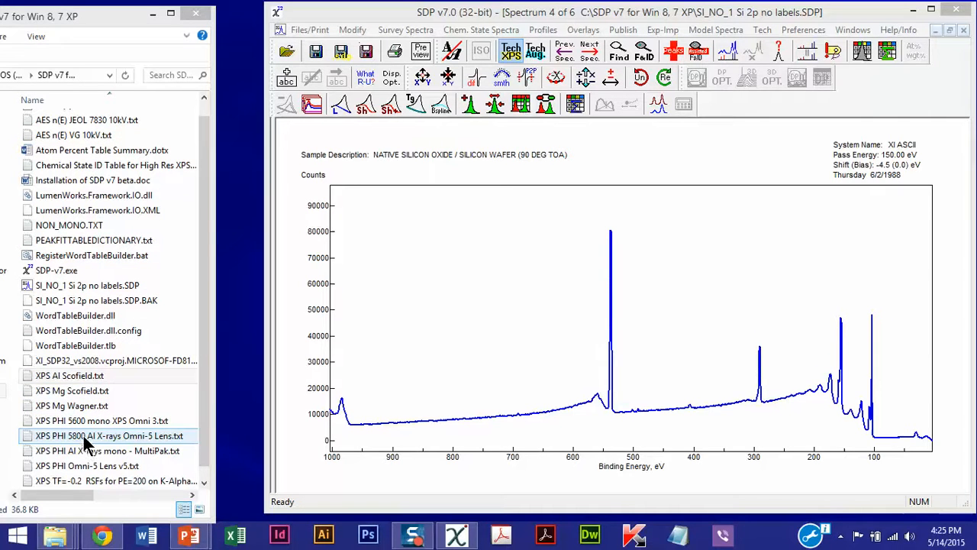
# Minimize the program's folder window and widen the SDP spectrum window to span the screen
pyautogui.click(205, 98)
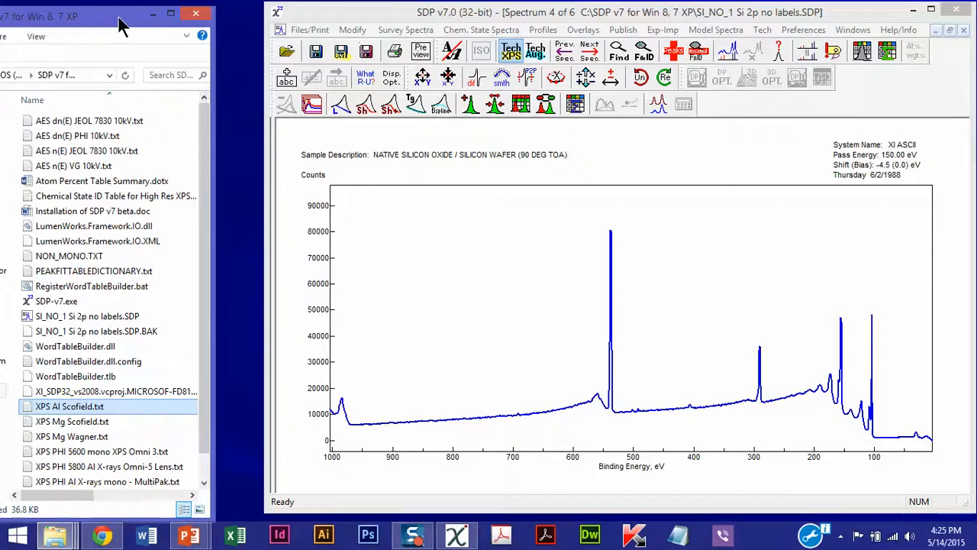
pyautogui.moveTo(124, 18); pyautogui.dragTo(190, 26)
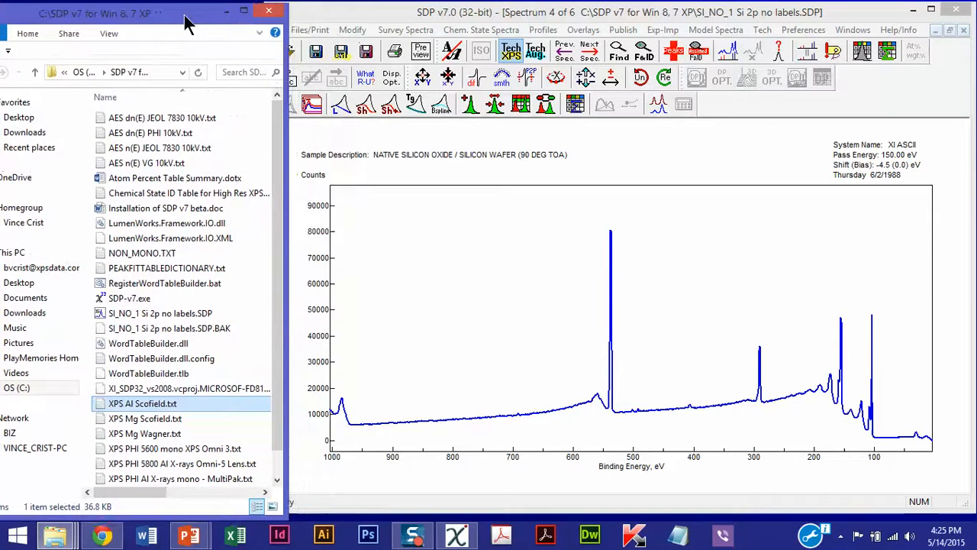
pyautogui.click(227, 15)
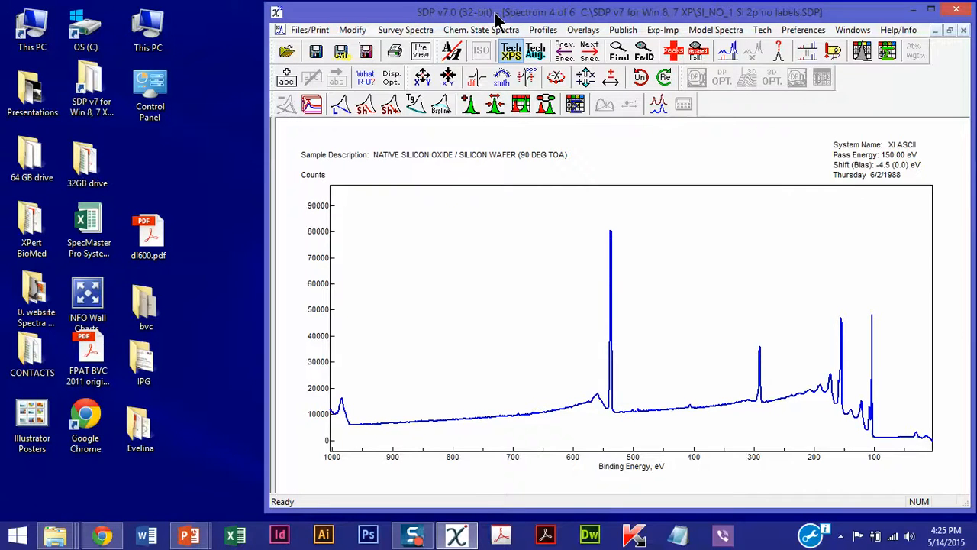
pyautogui.moveTo(495, 17); pyautogui.dragTo(236, 16)
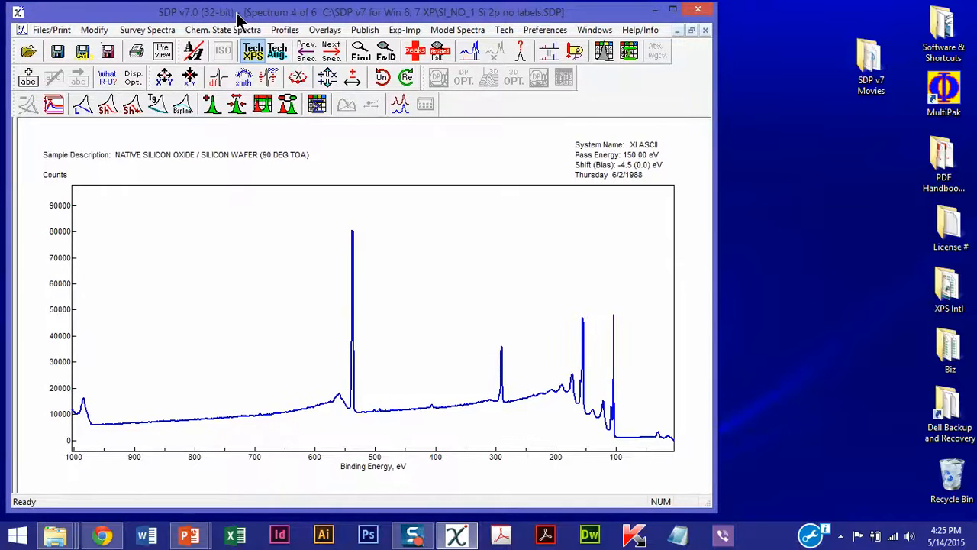
pyautogui.moveTo(716, 284); pyautogui.dragTo(970, 261)
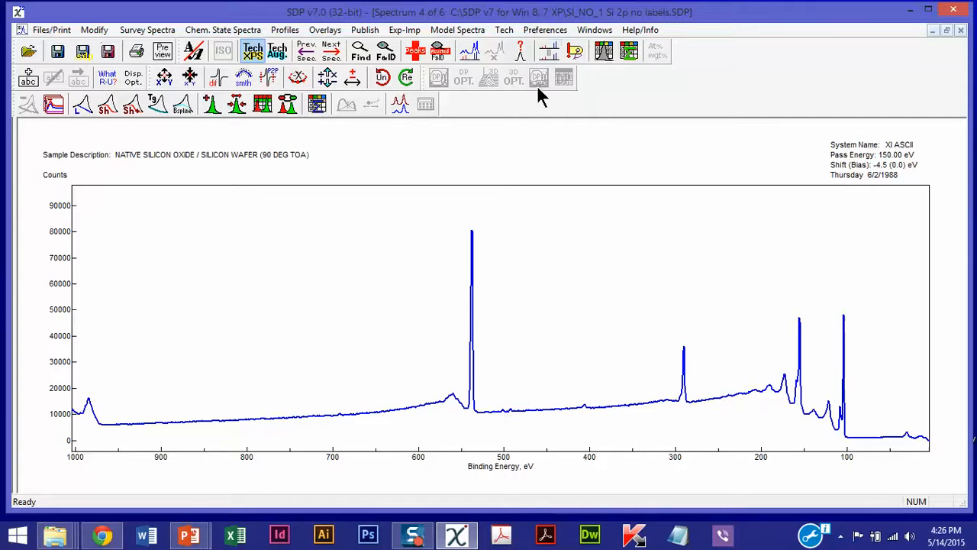
# Find and integrate the peaks in the silicon wafer survey spectrum
pyautogui.click(470, 51)
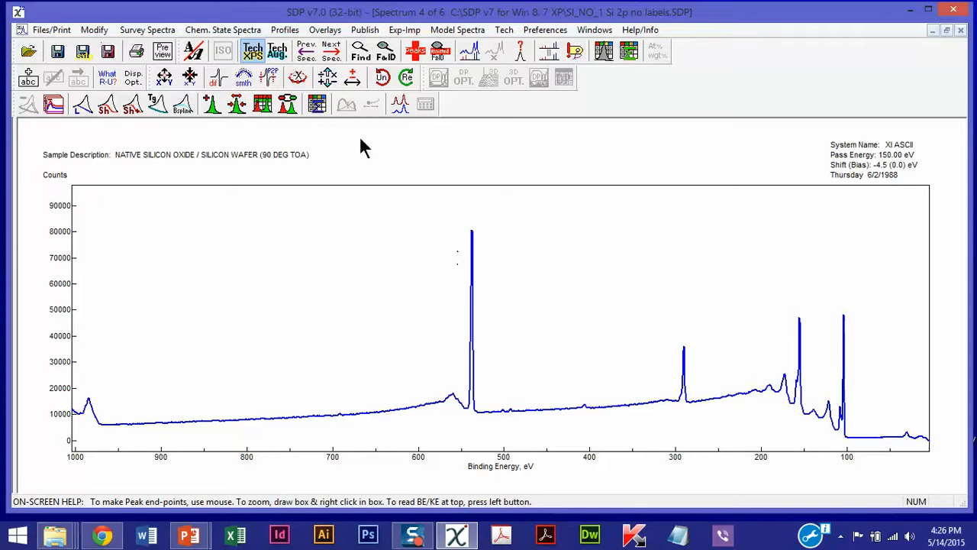
pyautogui.click(362, 52)
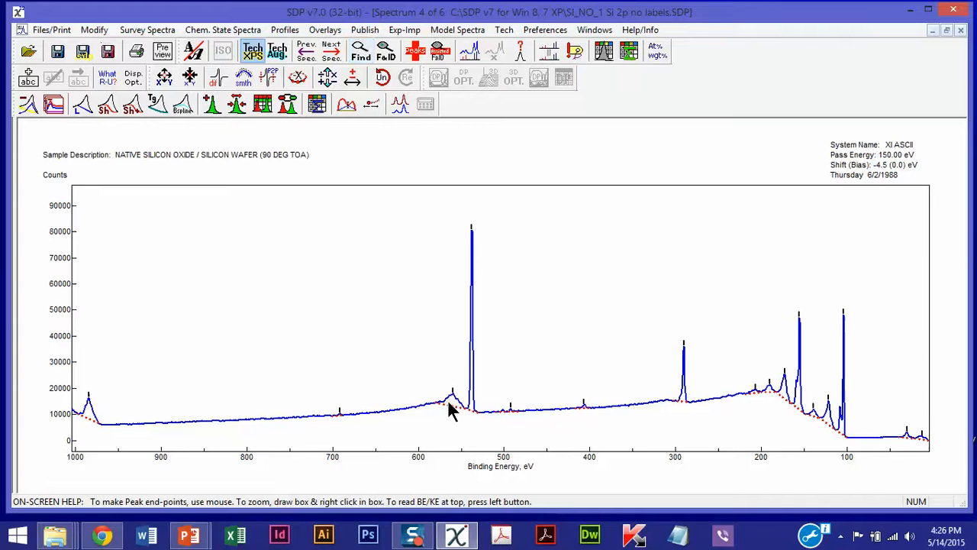
pyautogui.click(304, 279)
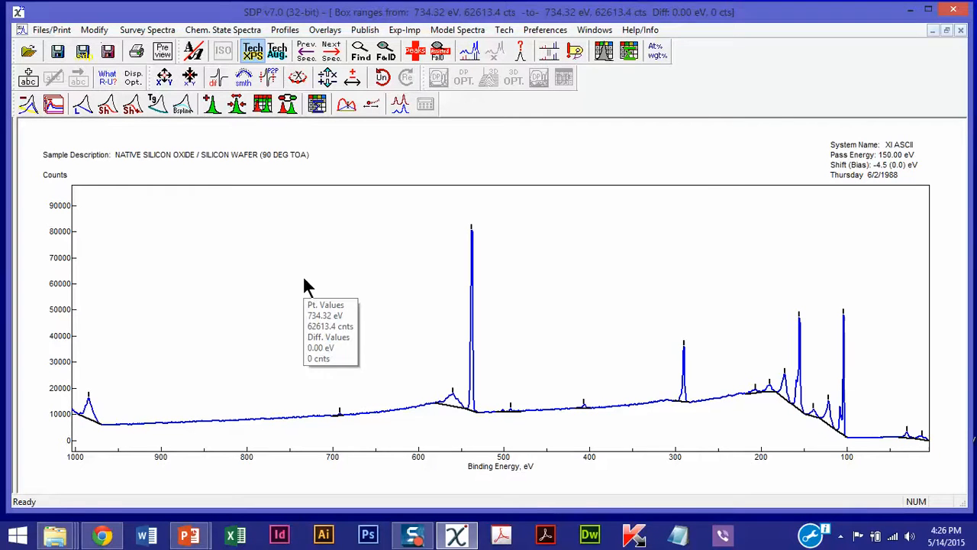
pyautogui.click(303, 283)
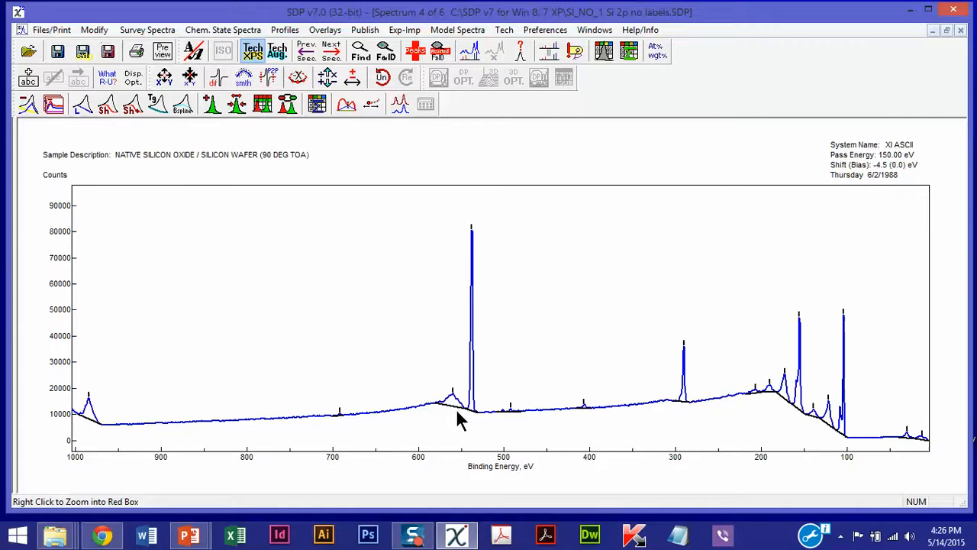
# Define a linear baseline under the small unmarked peak near 720 eV in the survey spectrum
pyautogui.scroll(6, 462, 415)
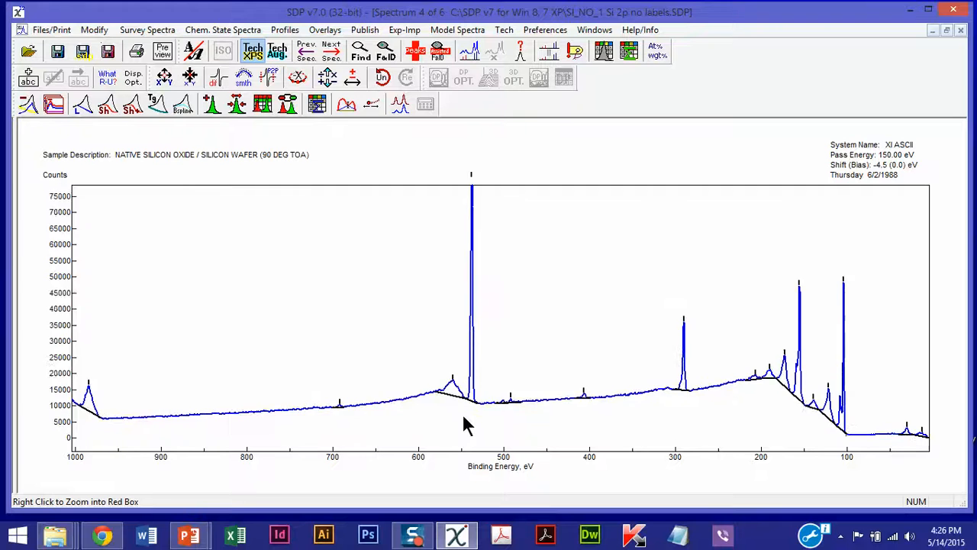
pyautogui.scroll(2, 583, 387)
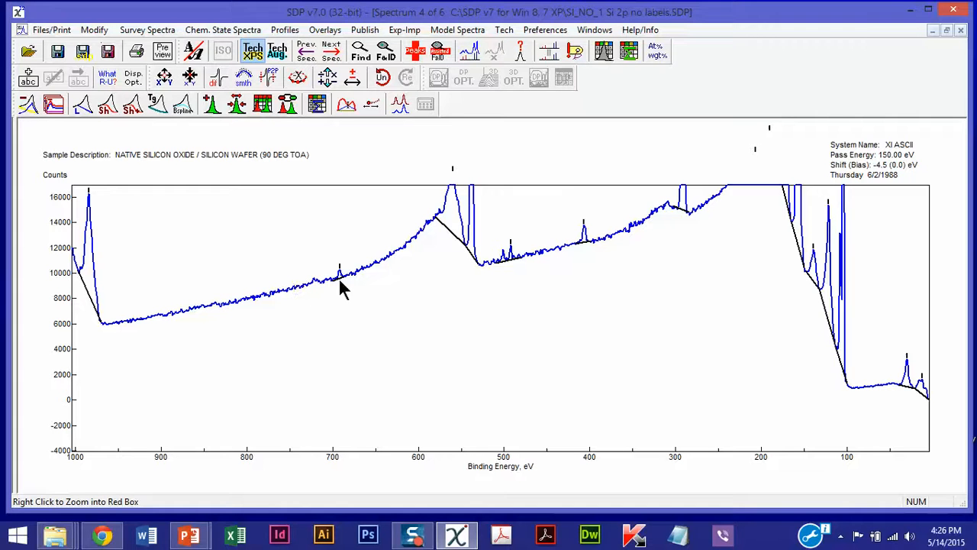
pyautogui.moveTo(321, 282)
pyautogui.mouseDown()
pyautogui.moveTo(310, 294)
pyautogui.moveTo(305, 284)
pyautogui.mouseUp()
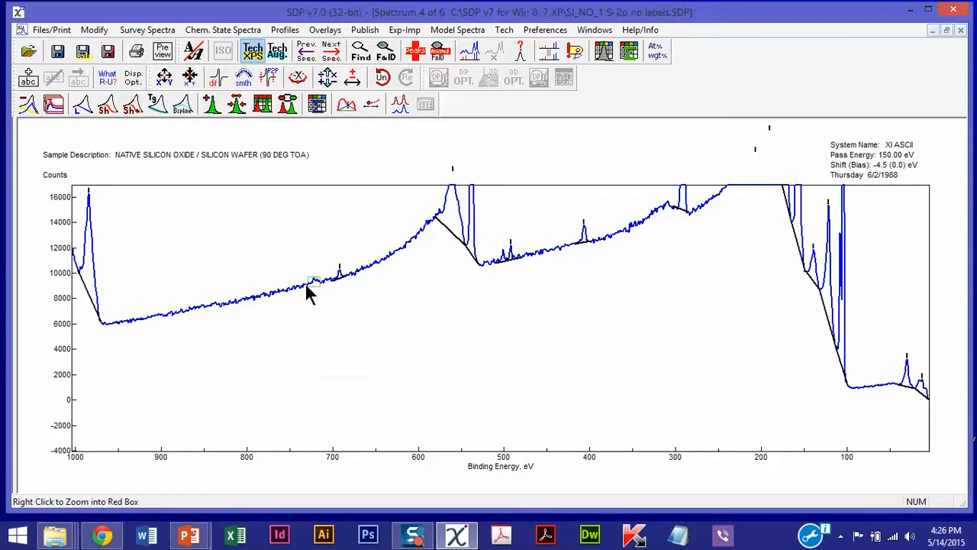
pyautogui.click(78, 107)
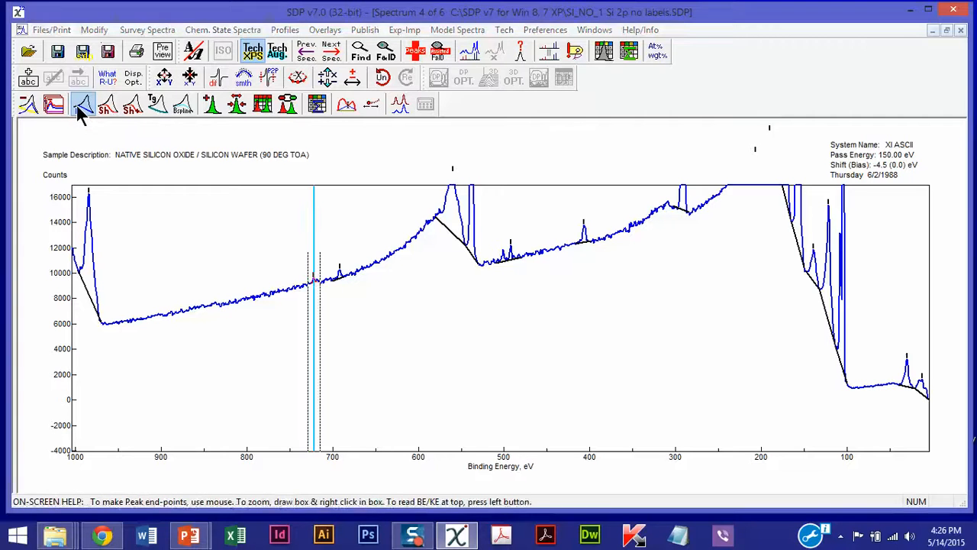
pyautogui.click(207, 253)
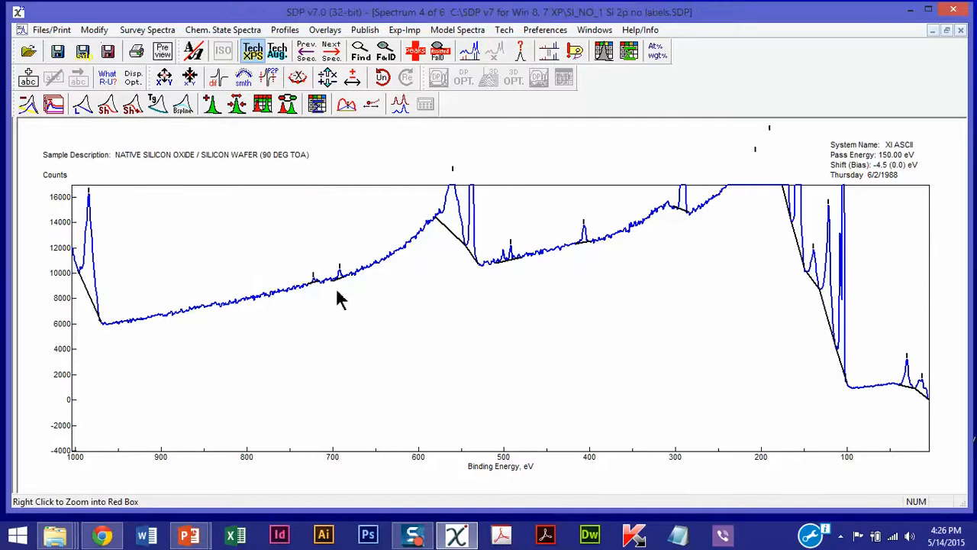
pyautogui.rightClick(469, 322)
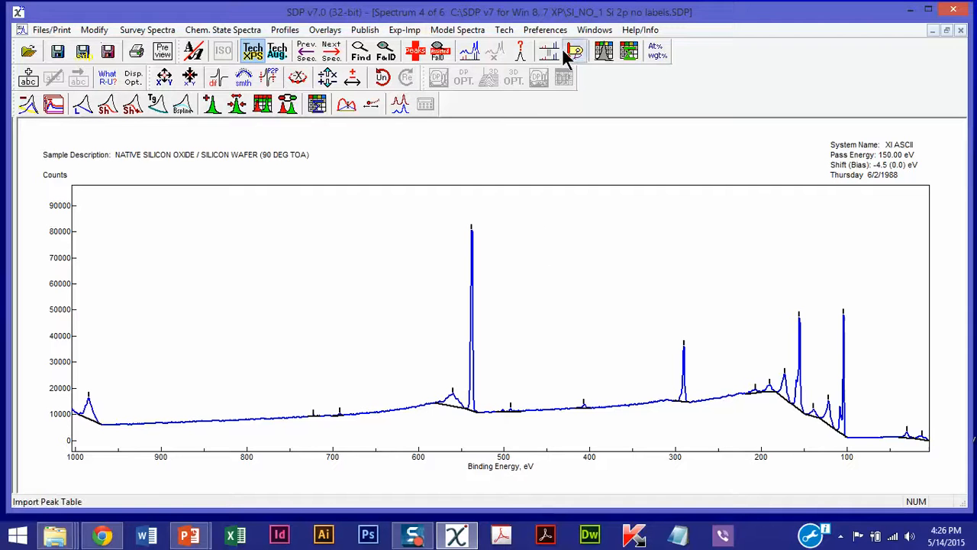
# Open the XPS spectral lines dialog for adding peak labels and place it clear of the main peaks
pyautogui.click(468, 53)
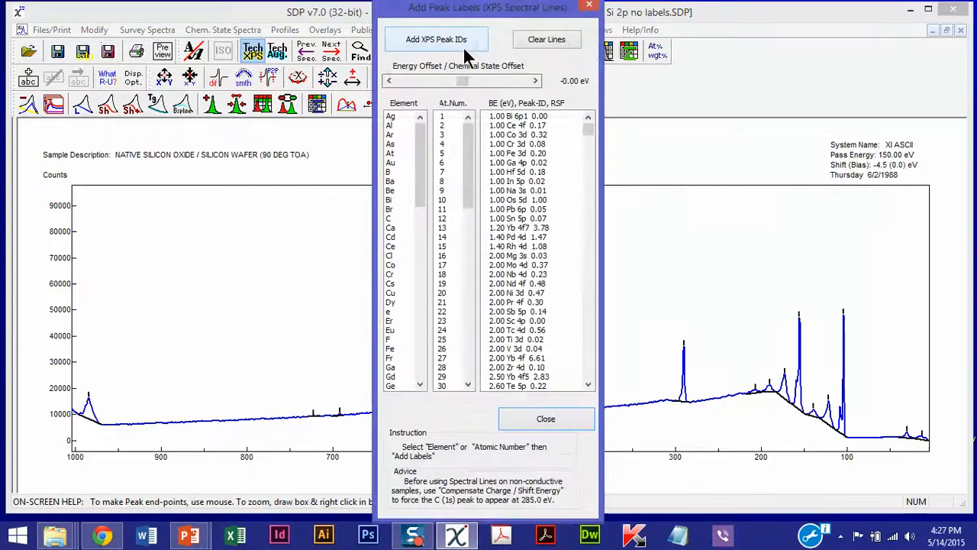
pyautogui.moveTo(506, 17); pyautogui.dragTo(197, 13)
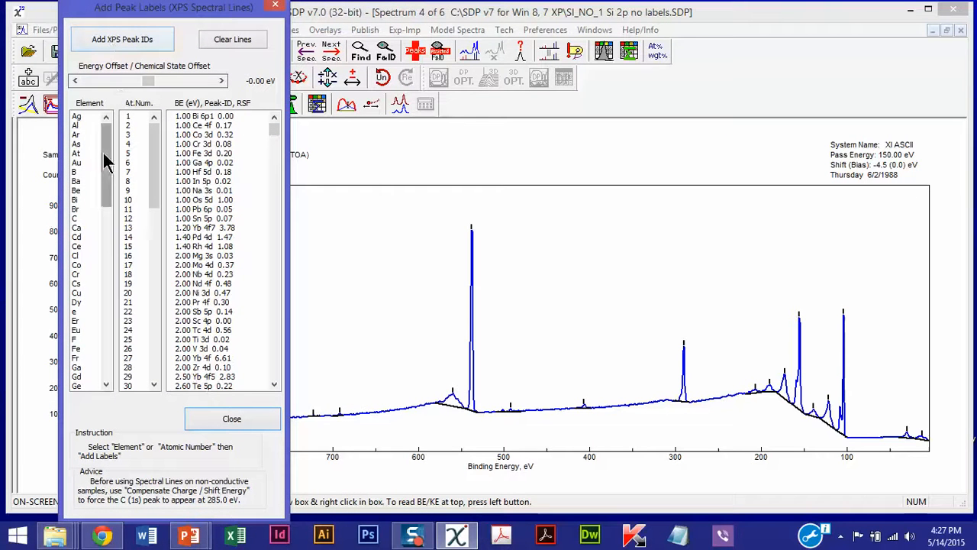
pyautogui.moveTo(103, 152); pyautogui.dragTo(159, 122)
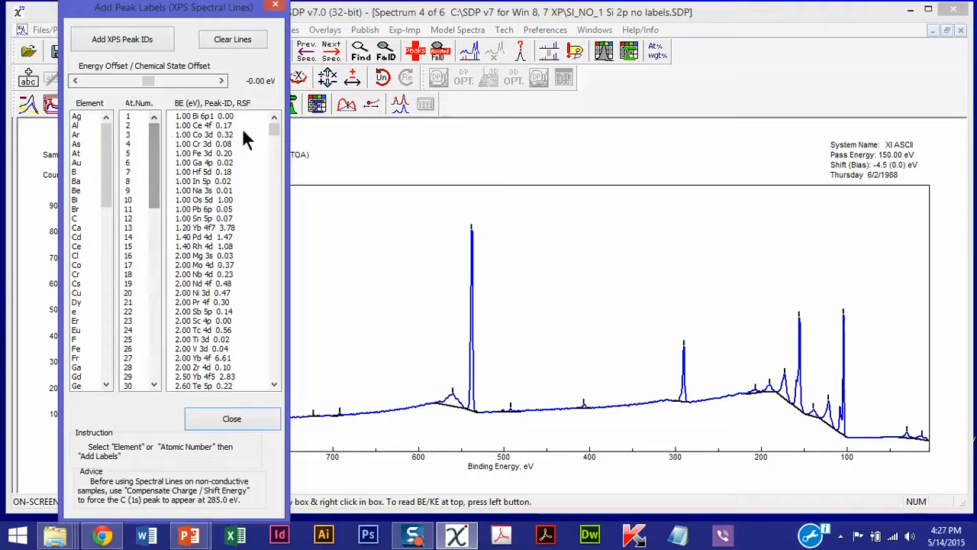
pyautogui.moveTo(276, 125)
pyautogui.mouseDown()
pyautogui.moveTo(273, 388)
pyautogui.moveTo(276, 229)
pyautogui.moveTo(289, 201)
pyautogui.moveTo(292, 126)
pyautogui.mouseUp()
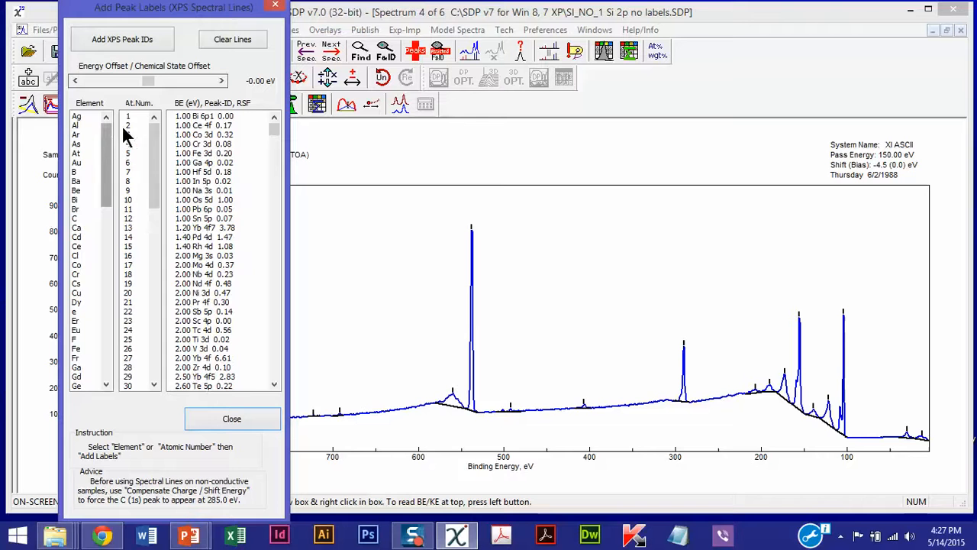
pyautogui.moveTo(186, 13)
pyautogui.mouseDown()
pyautogui.moveTo(463, 44)
pyautogui.moveTo(343, 18)
pyautogui.moveTo(173, 17)
pyautogui.mouseUp()
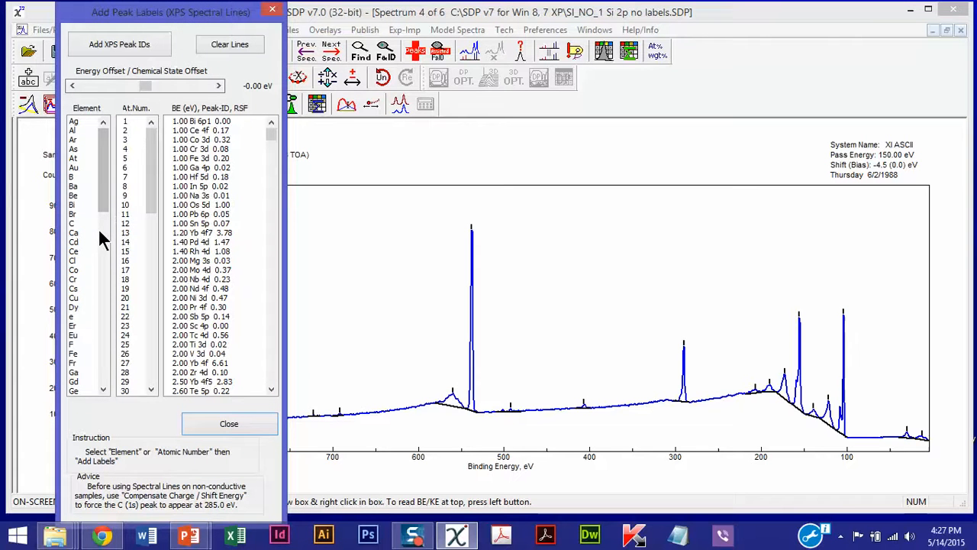
# Show the carbon lines, set the energy offset to 4.00 eV to match the C 1s peak, and add the carbon peak labels
pyautogui.click(74, 223)
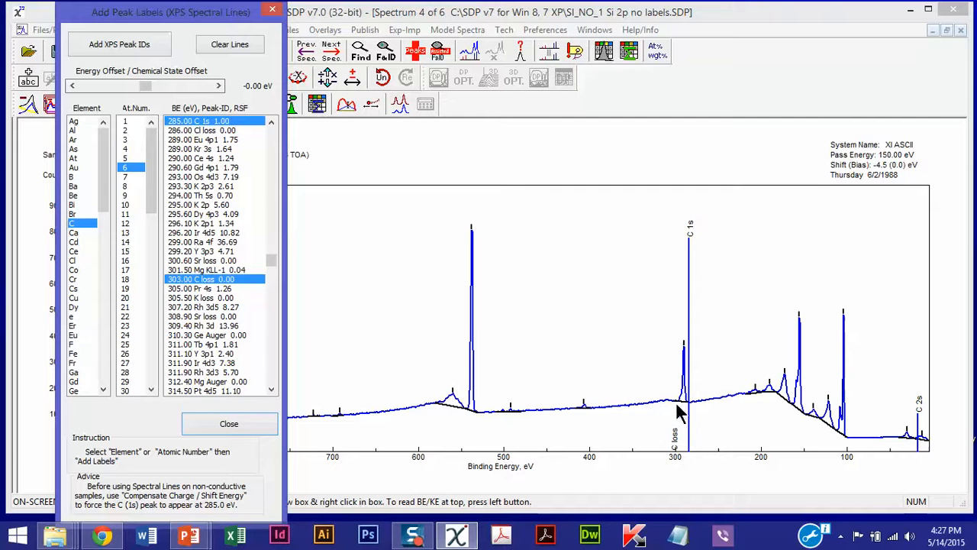
pyautogui.click(82, 81)
pyautogui.click(83, 80)
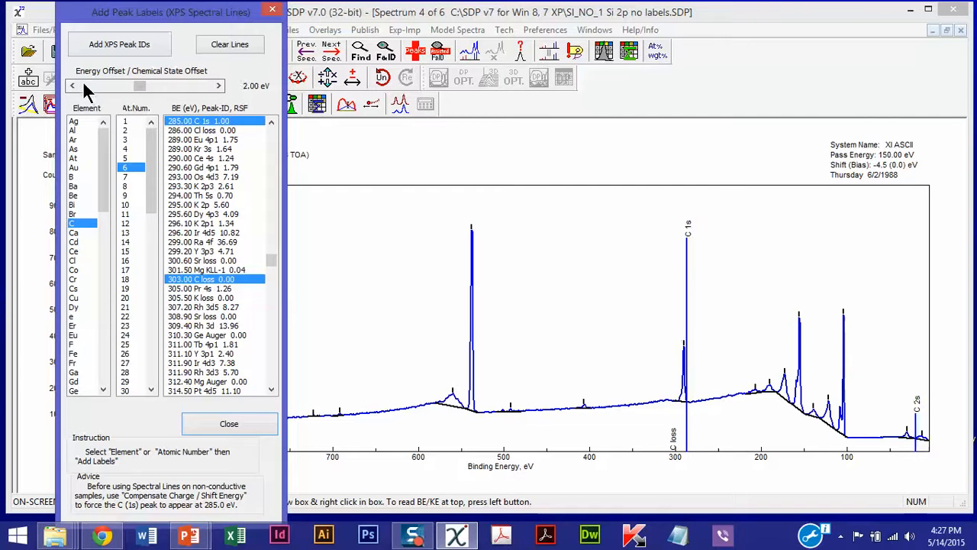
pyautogui.click(82, 80)
pyautogui.click(83, 80)
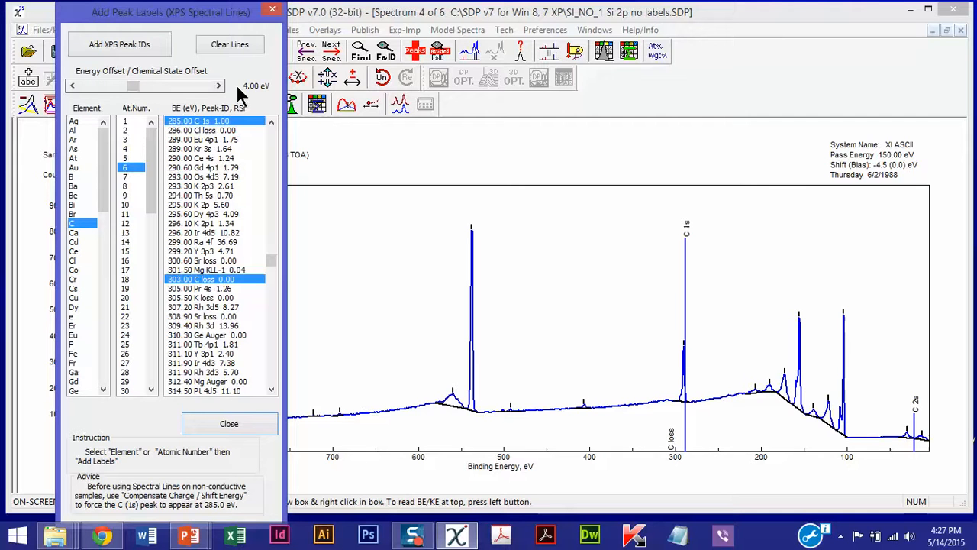
pyautogui.click(101, 43)
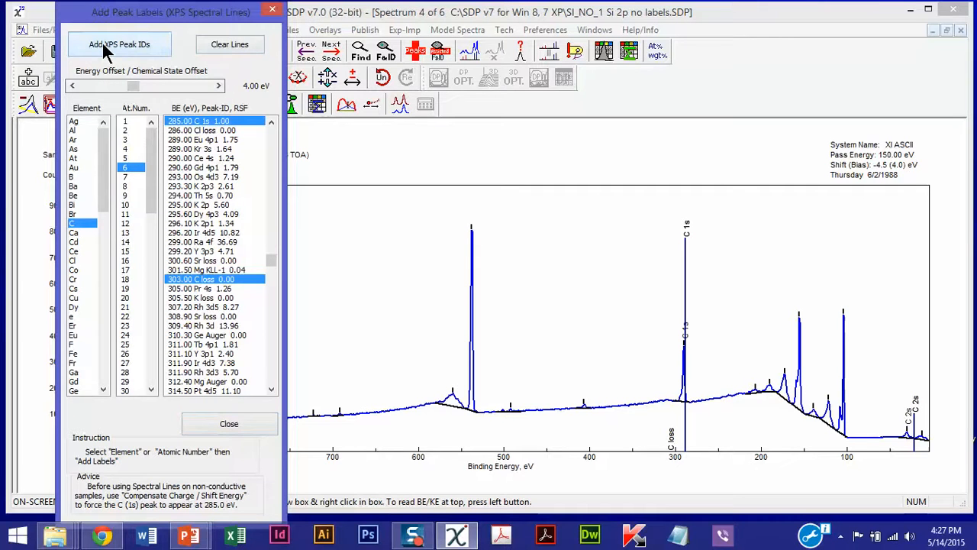
# Select the element with atomic number 8 and add its oxygen peak labels to the spectrum
pyautogui.click(126, 186)
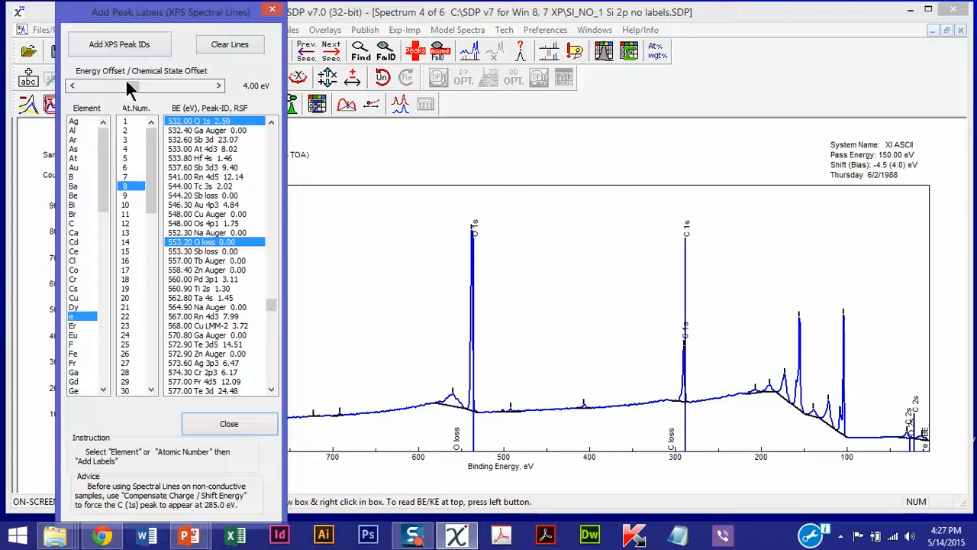
pyautogui.click(120, 48)
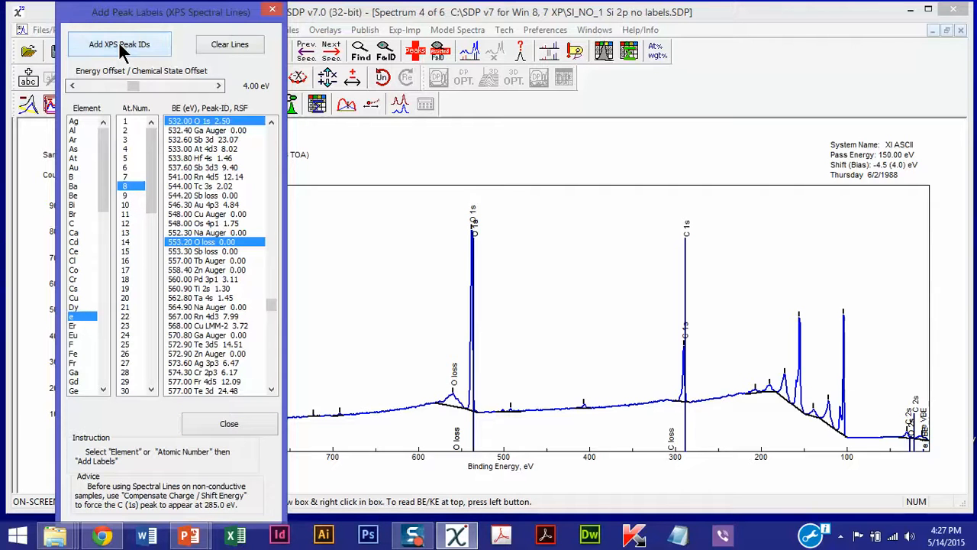
# Select the element with atomic number 14 and add its silicon peak labels to the spectrum
pyautogui.click(129, 241)
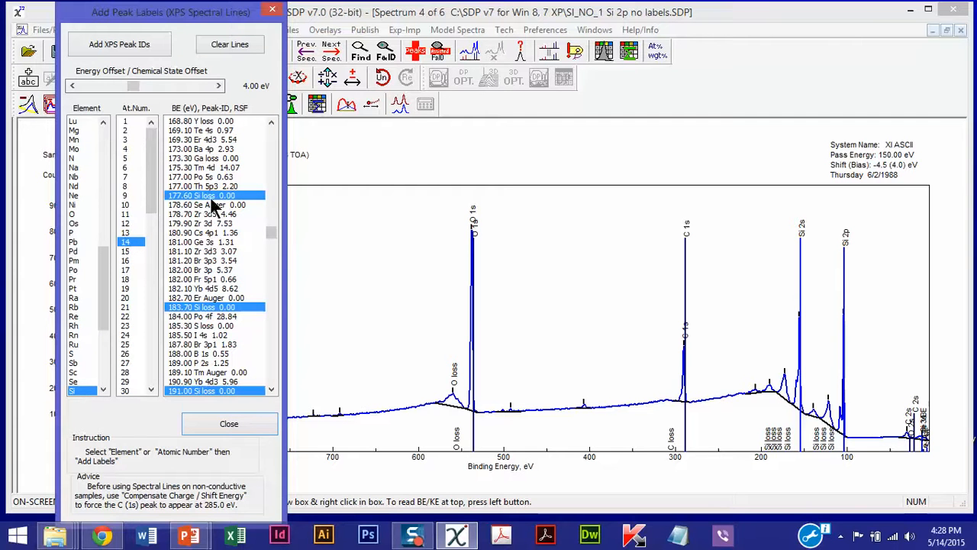
pyautogui.moveTo(273, 237); pyautogui.dragTo(273, 200)
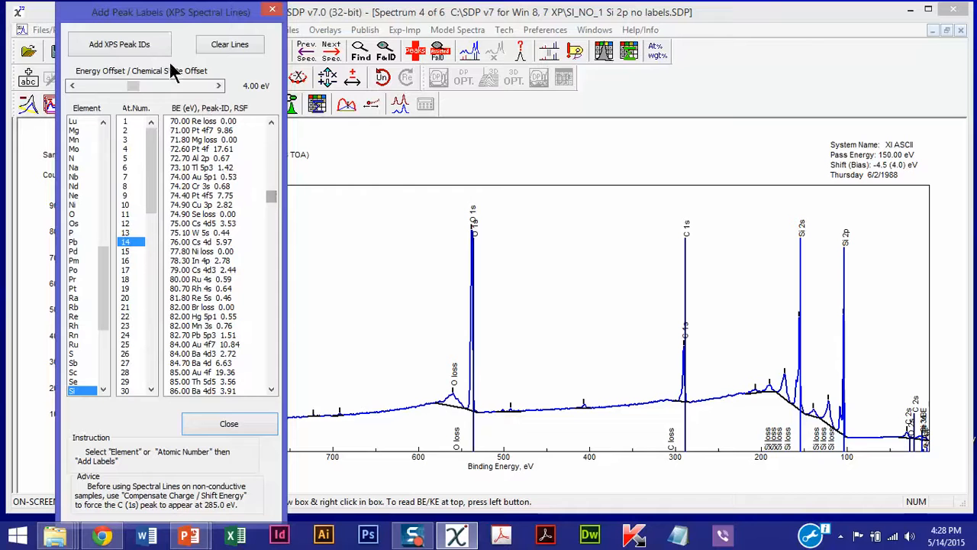
pyautogui.click(119, 45)
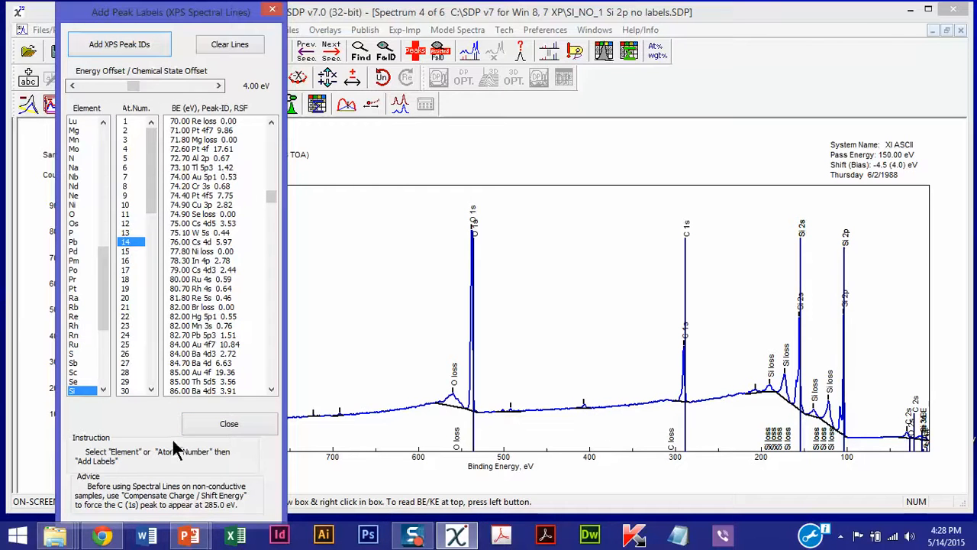
# Display the calcium lines from the Ca 2s entry to compare them with the small unlabelled peak near 407 eV
pyautogui.click(269, 368)
pyautogui.click(269, 368)
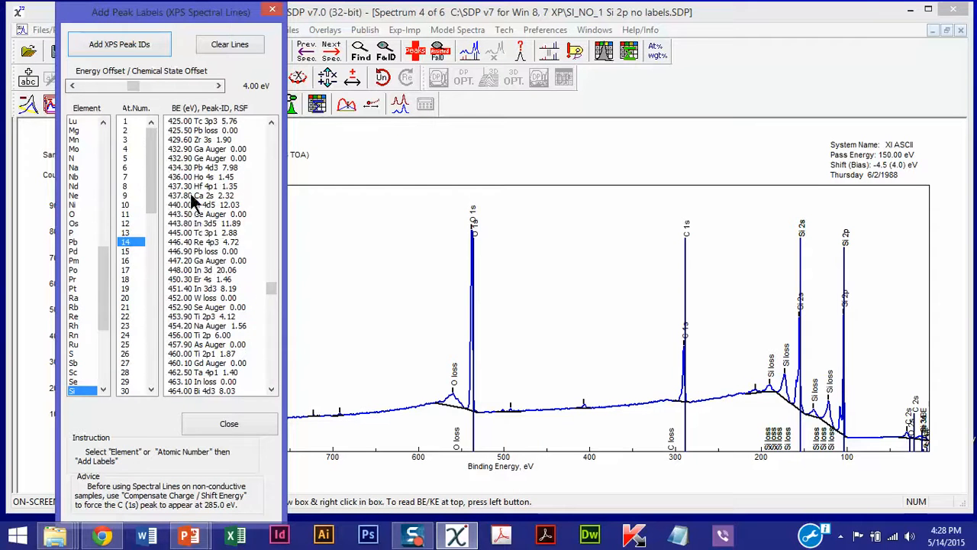
pyautogui.click(190, 195)
# Display the nitrogen lines from the N 1s entry and add the nitrogen peak labels to the spectrum
pyautogui.scroll(2, 219, 135)
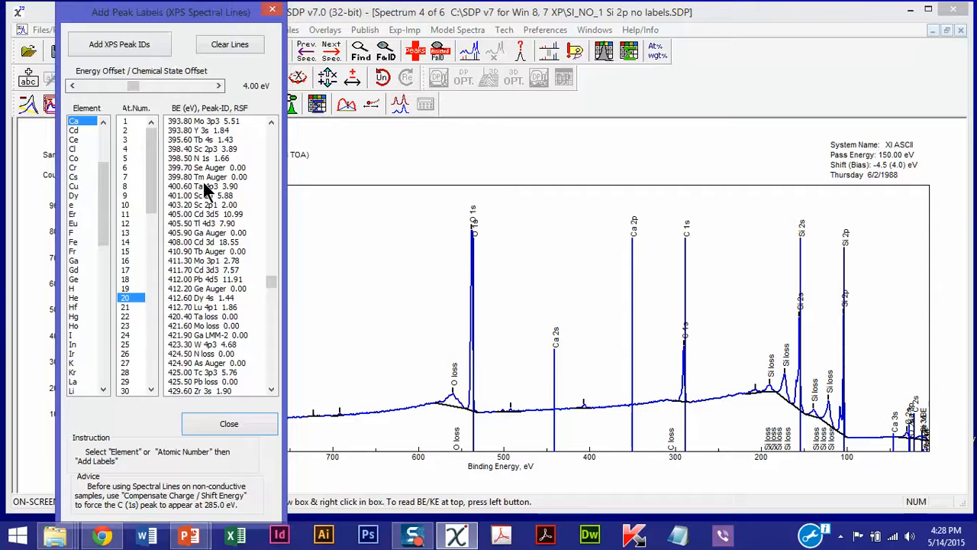
pyautogui.click(183, 158)
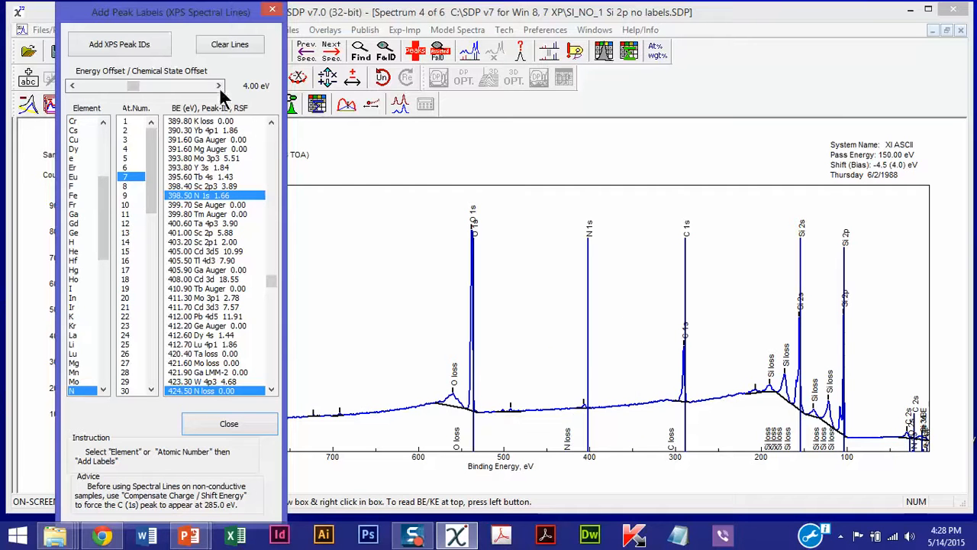
pyautogui.click(130, 46)
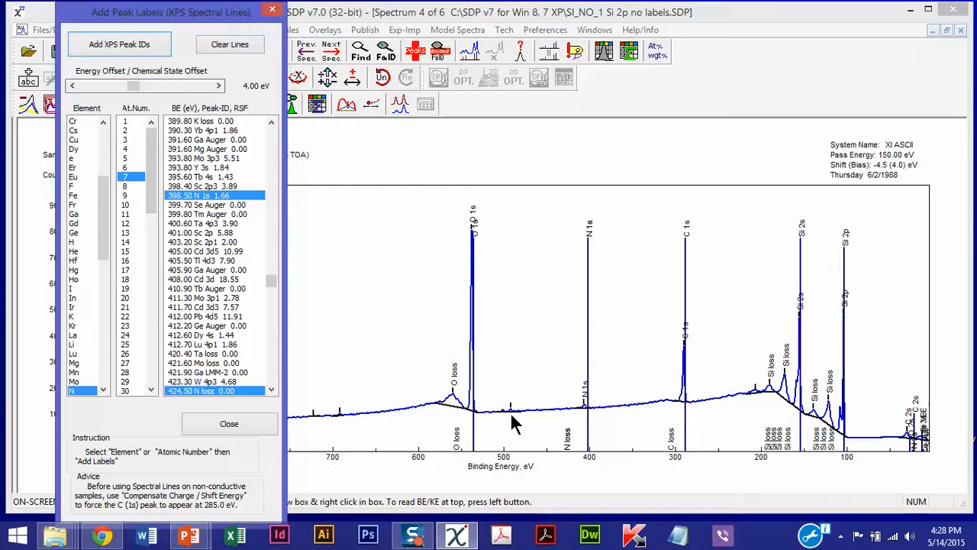
# Display the tin lines from the Sn 3d5 entry and add the tin peak labels to the spectrum
pyautogui.click(268, 373)
pyautogui.click(269, 372)
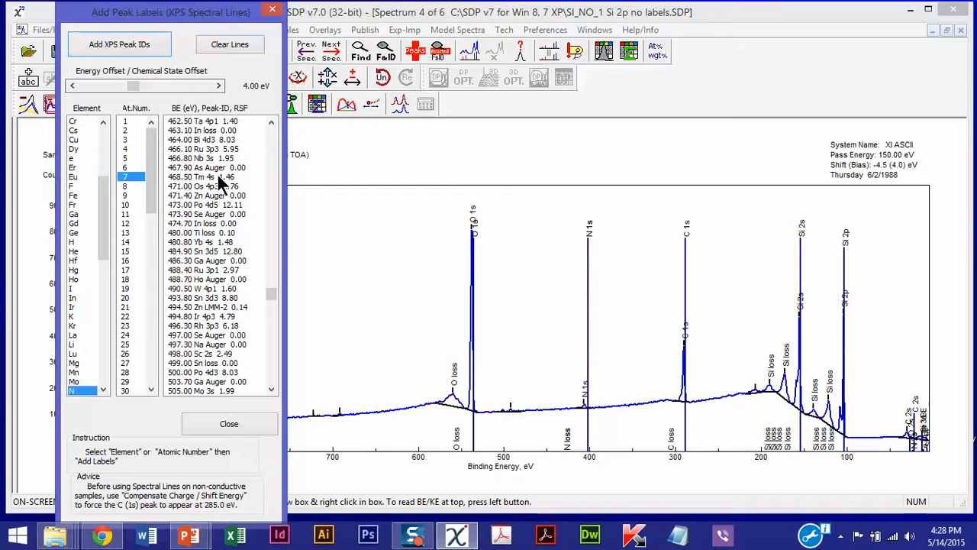
pyautogui.click(213, 250)
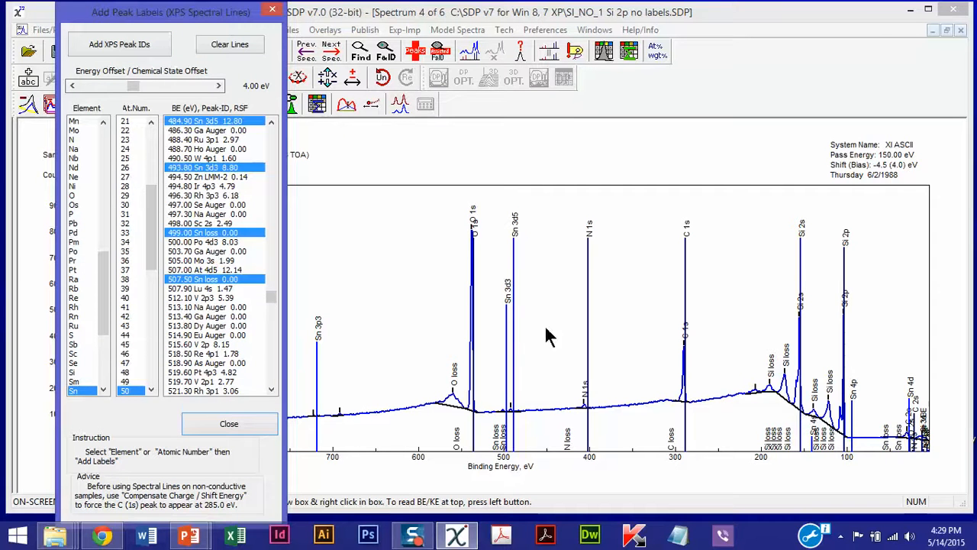
pyautogui.click(143, 45)
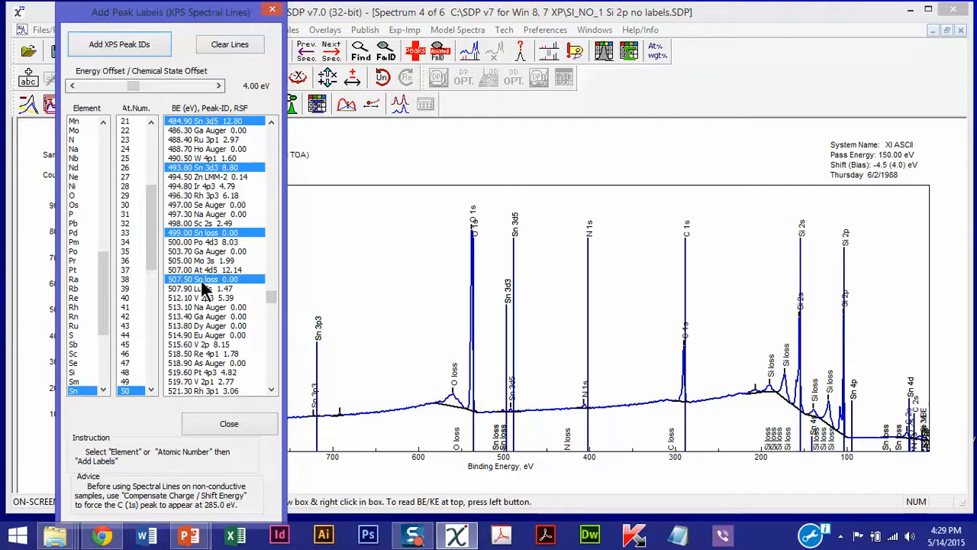
# Add the fluorine (F) peak labels to the spectrum, clear the element lines and close the peak label dialog
pyautogui.click(107, 149)
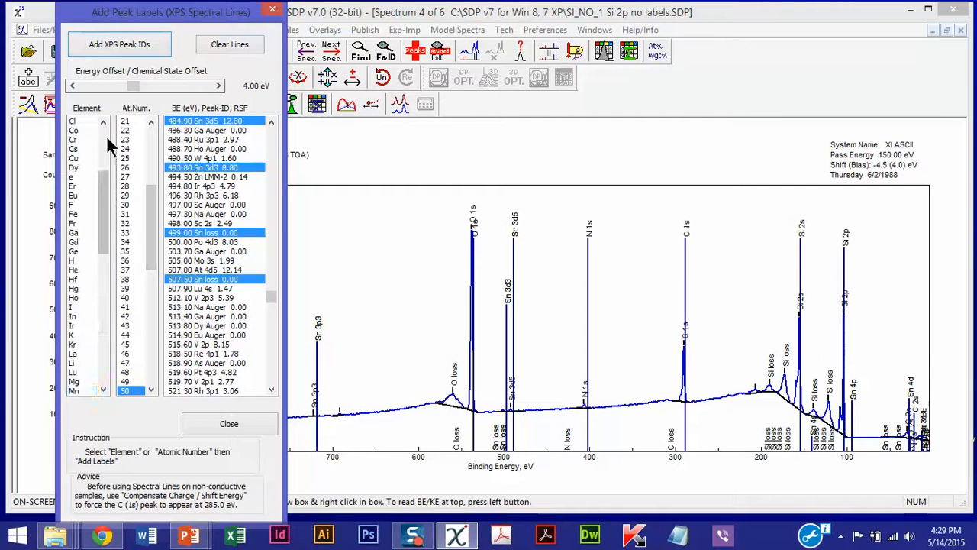
pyautogui.click(74, 204)
pyautogui.click(142, 48)
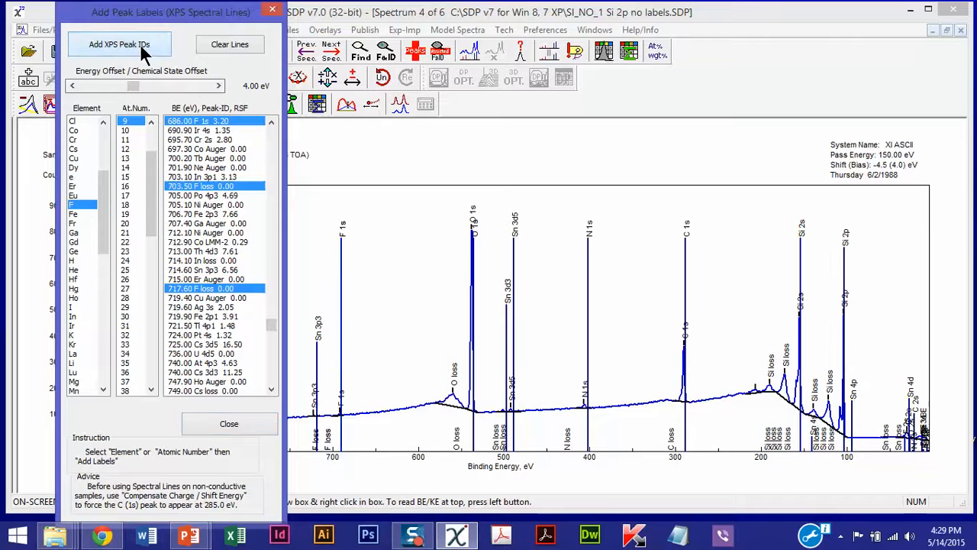
pyautogui.click(239, 47)
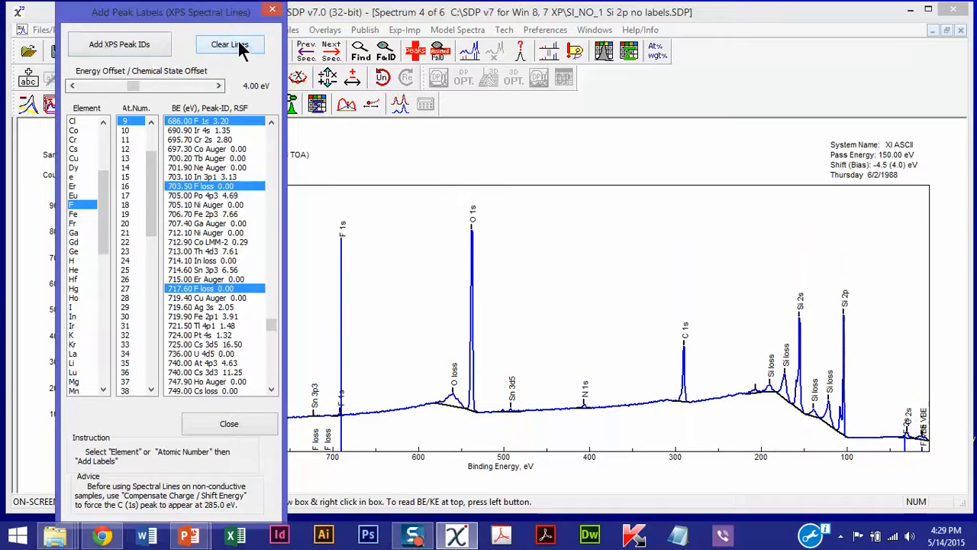
pyautogui.click(271, 12)
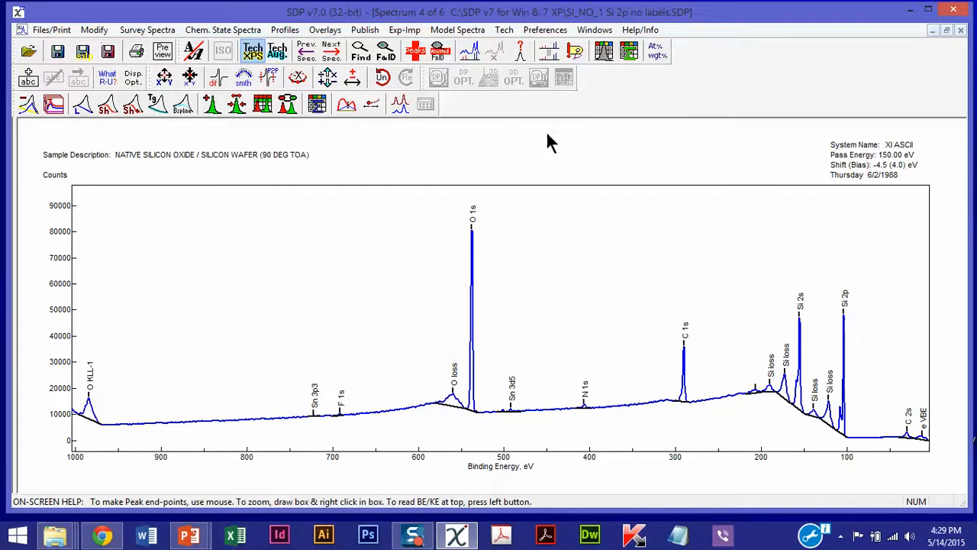
# Open the Atom % Table and include F 1s, Sn 3d5, O 1s, N 1s, C 1s and Si 2p in the quantification
pyautogui.click(603, 50)
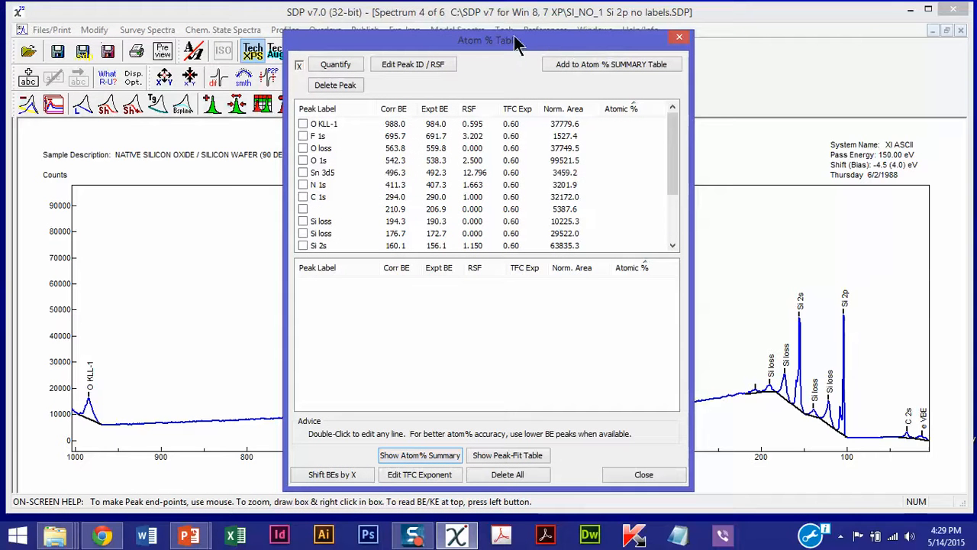
pyautogui.click(302, 134)
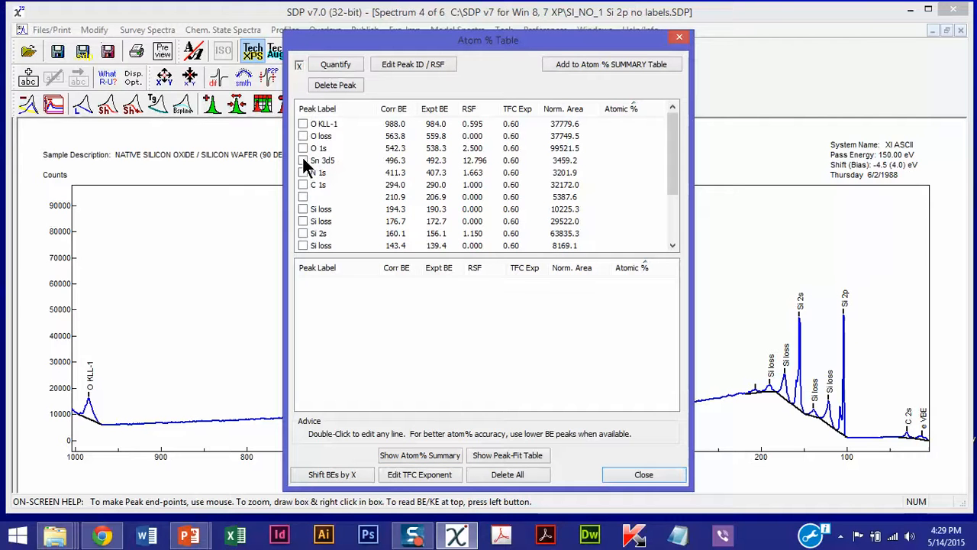
pyautogui.click(303, 160)
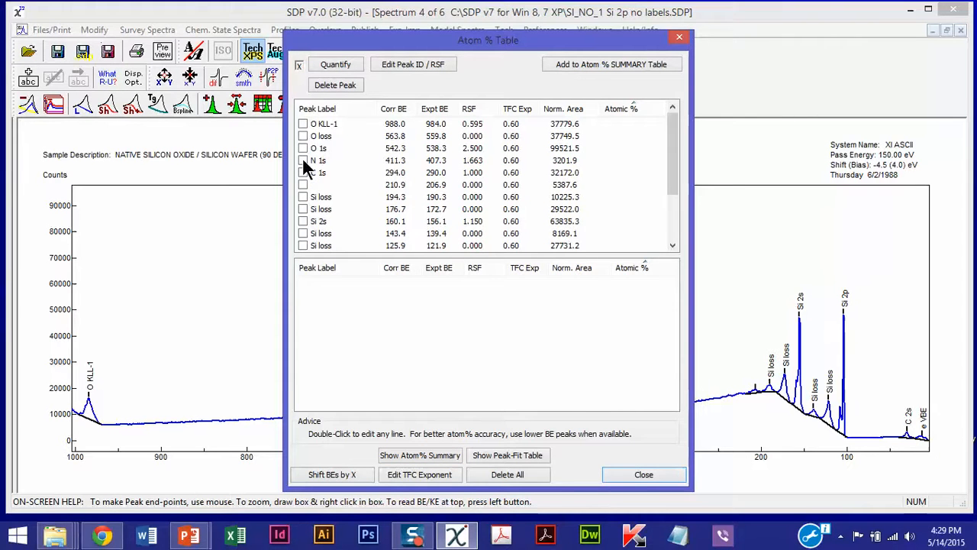
pyautogui.click(302, 144)
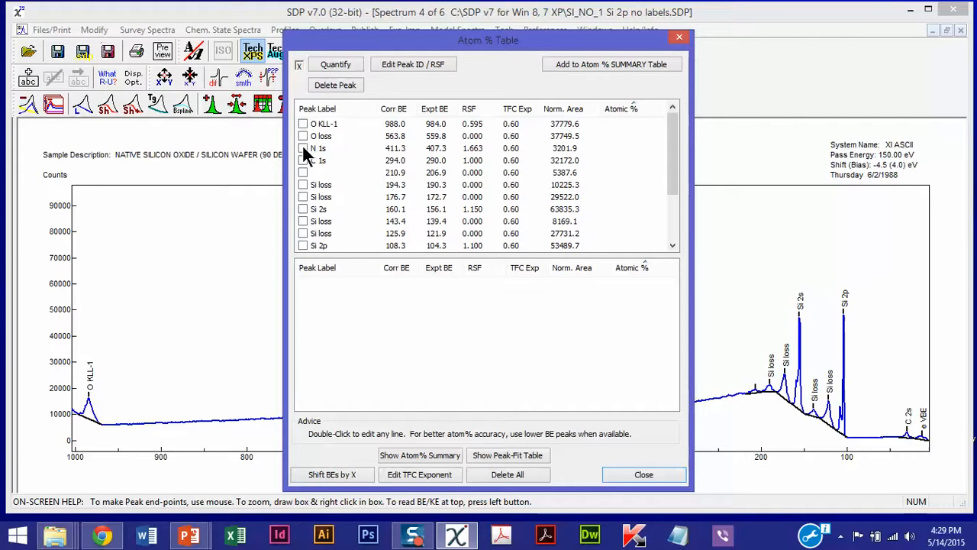
pyautogui.click(303, 144)
pyautogui.click(302, 147)
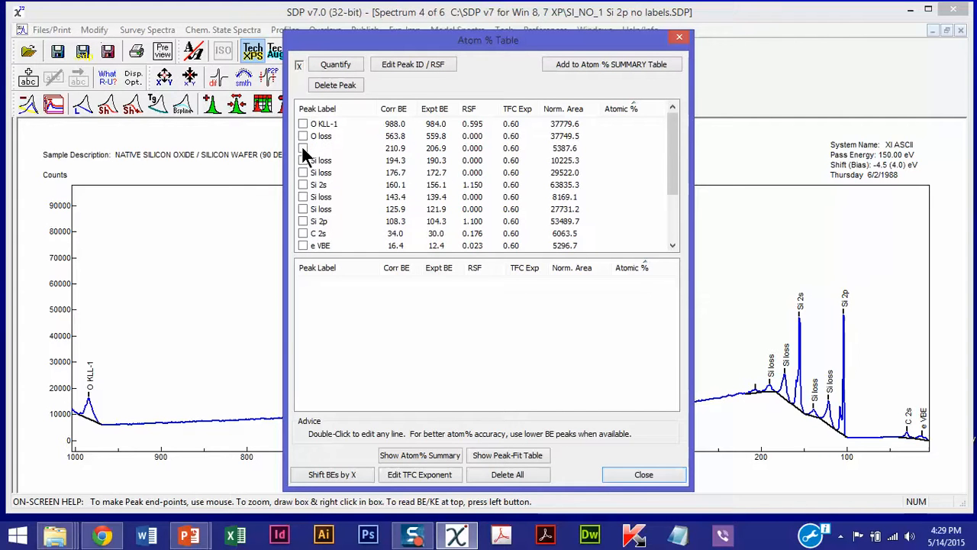
pyautogui.click(306, 219)
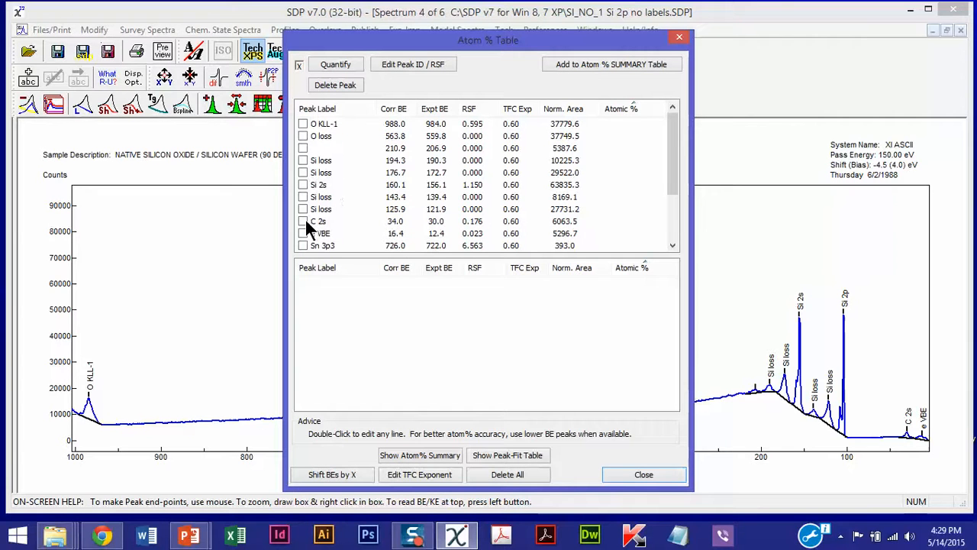
pyautogui.scroll(-2, 452, 226)
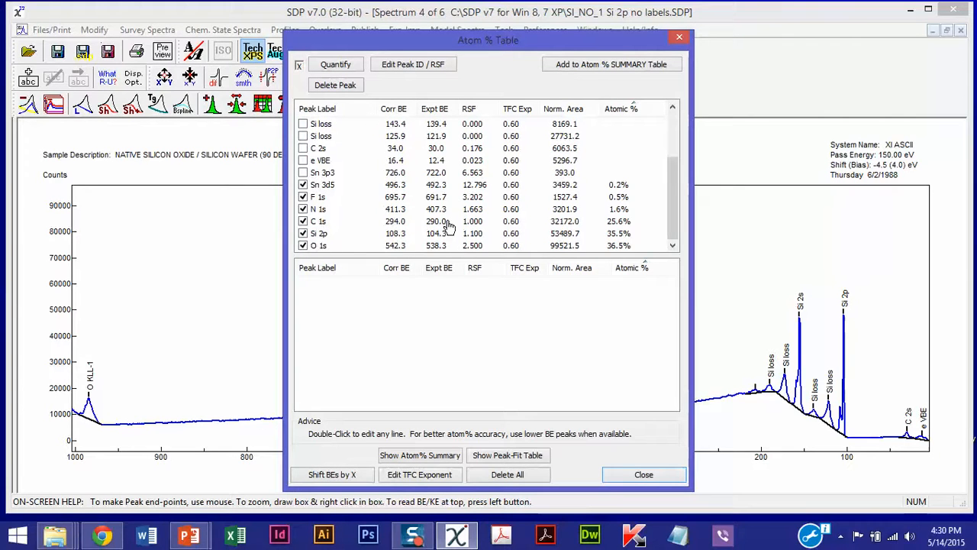
pyautogui.scroll(2, 331, 189)
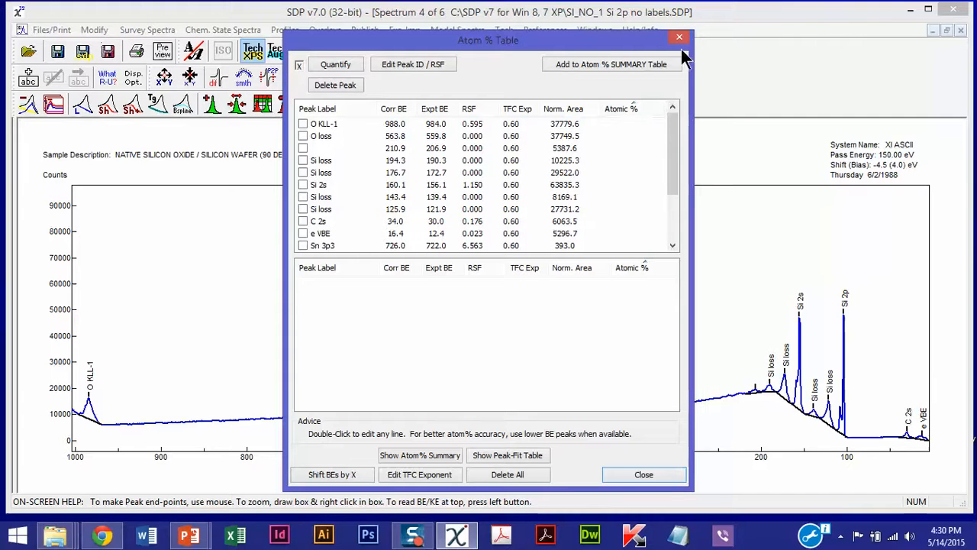
# Add the results to the Atom % summary table, and arrange its columns with a narrower file name column and Sn 3d5 after O 1s
pyautogui.click(623, 66)
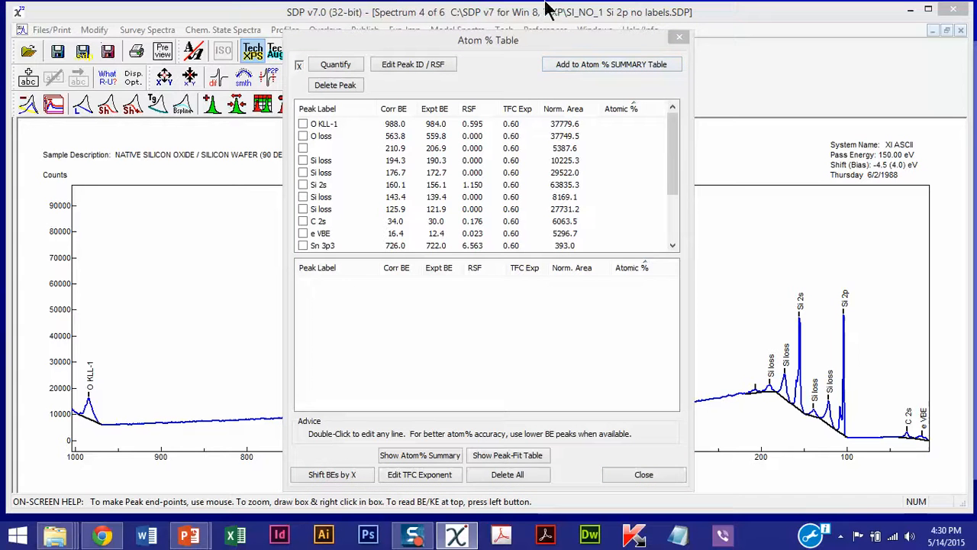
pyautogui.moveTo(976, 153); pyautogui.dragTo(434, 48)
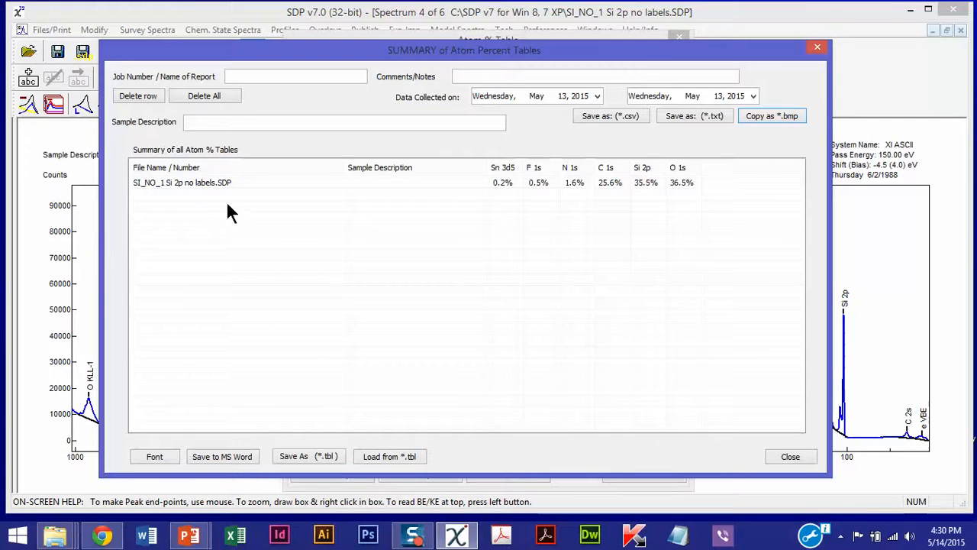
pyautogui.moveTo(344, 167); pyautogui.dragTo(271, 168)
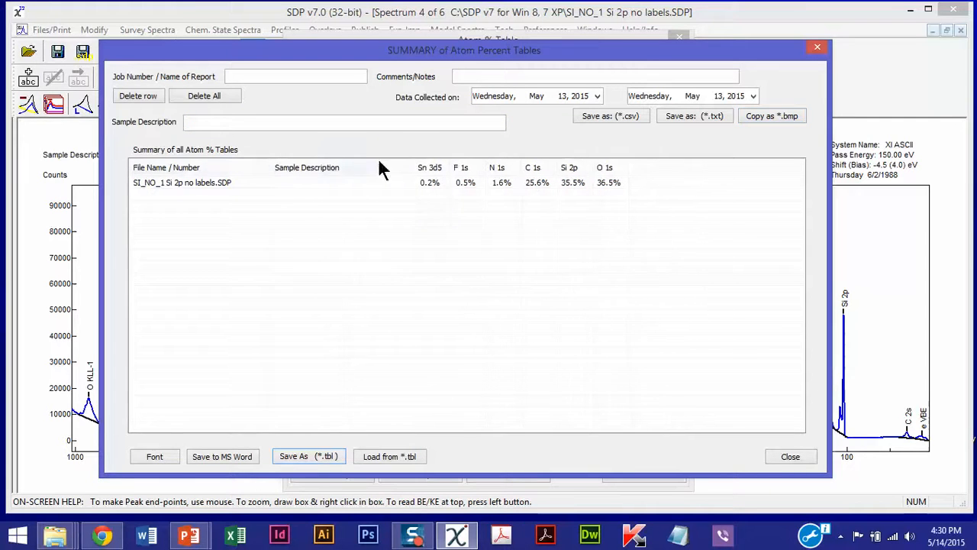
pyautogui.moveTo(437, 172); pyautogui.dragTo(462, 170)
pyautogui.moveTo(598, 171); pyautogui.dragTo(613, 170)
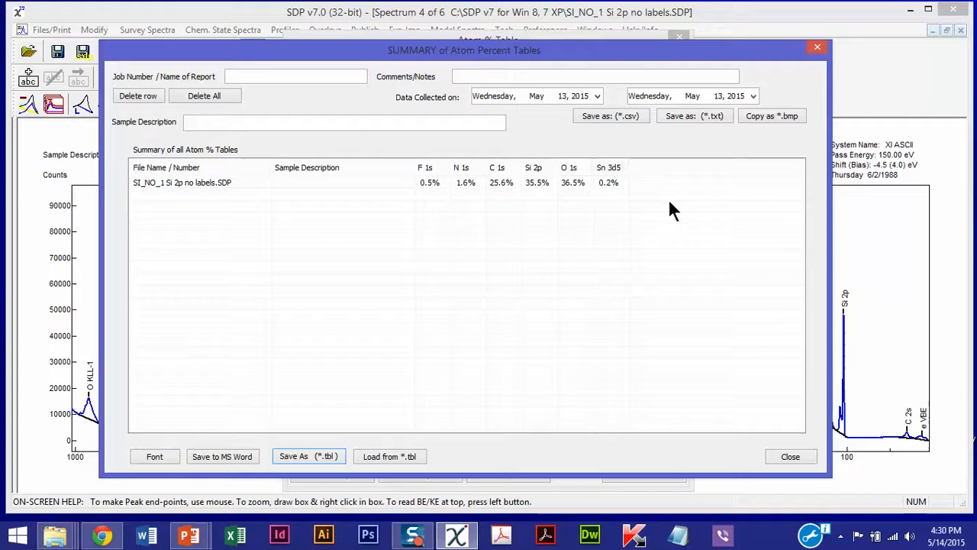
pyautogui.click(816, 50)
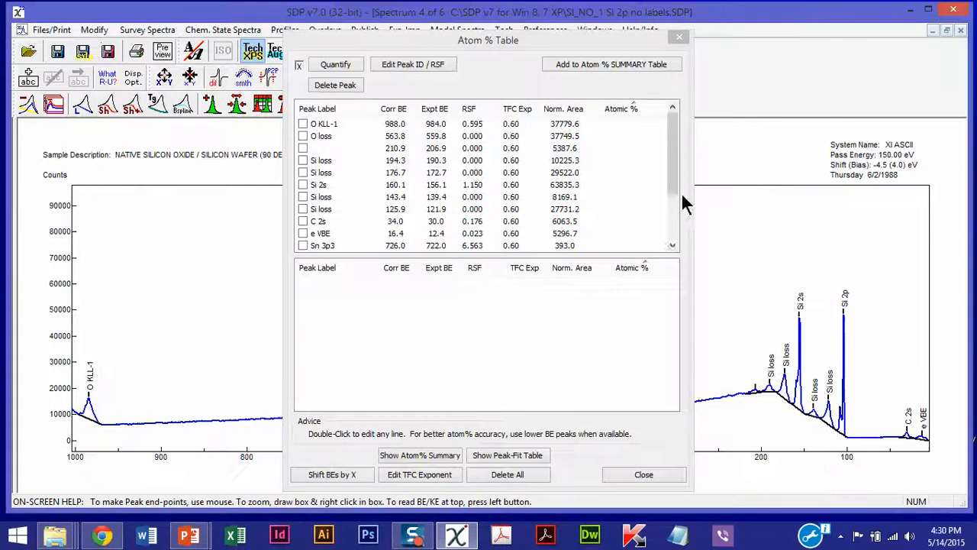
# Close the Atom % Table and show the atomic percentages with binding energies on the survey spectrum
pyautogui.click(679, 38)
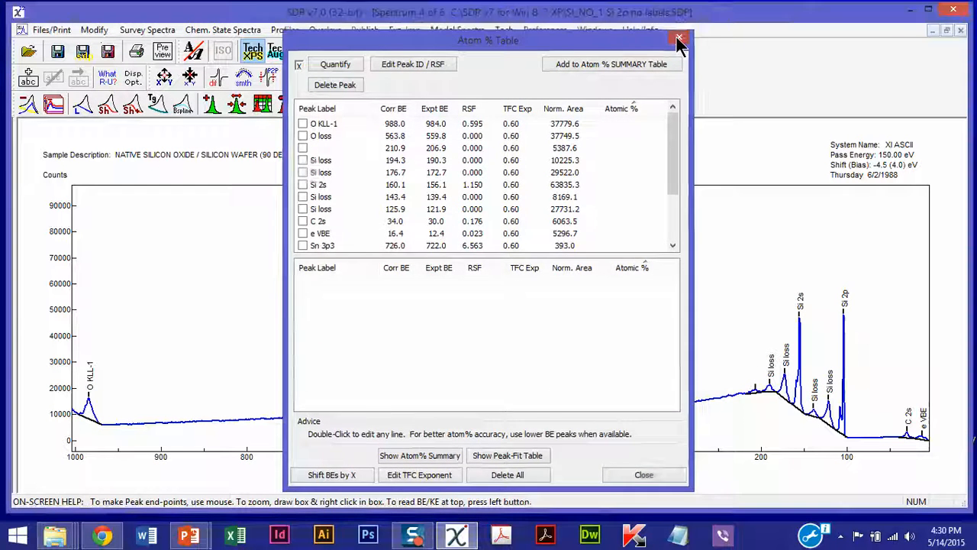
pyautogui.click(658, 55)
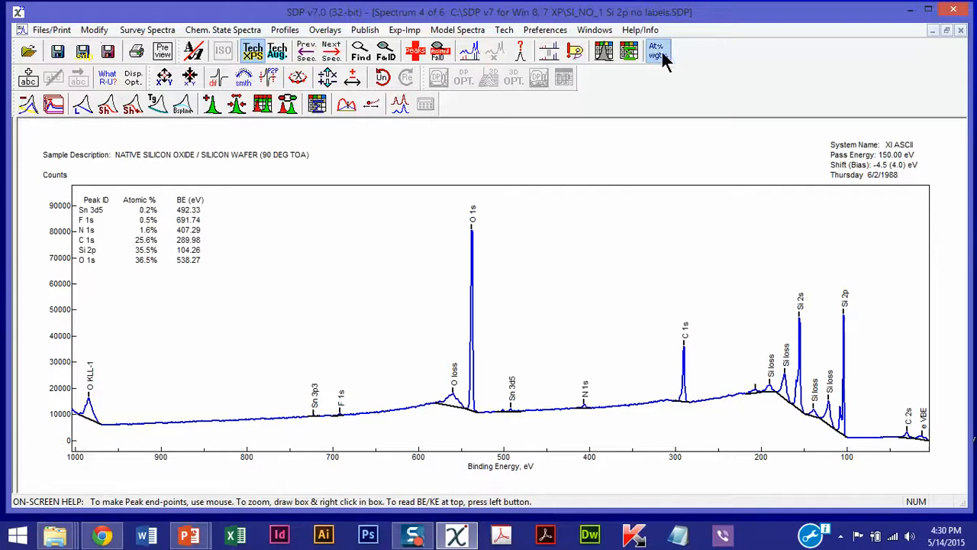